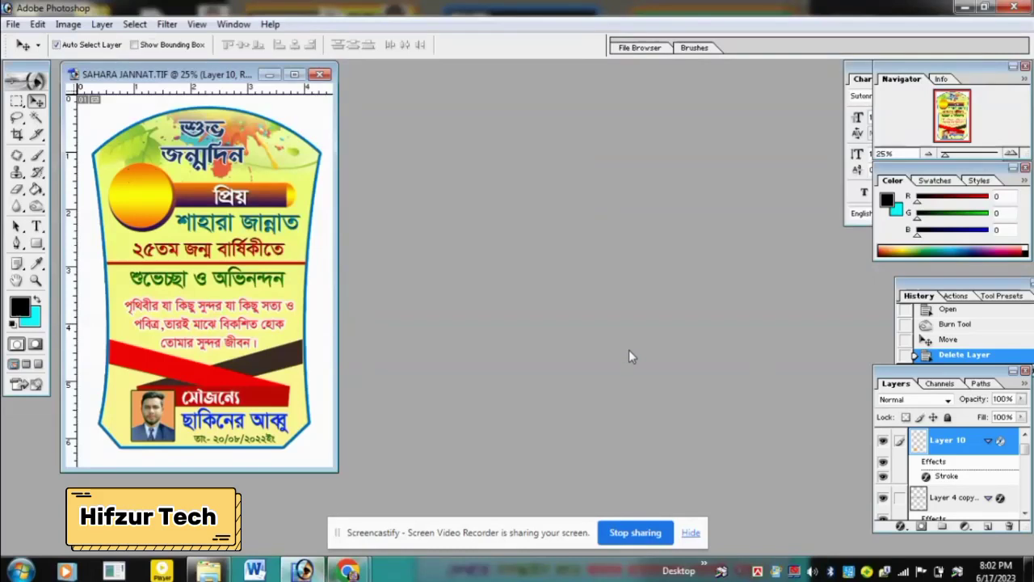
# Step: Open the GLASS33 card design from the BRITH folder through the Open dialog
pyautogui.doubleClick(630, 356)
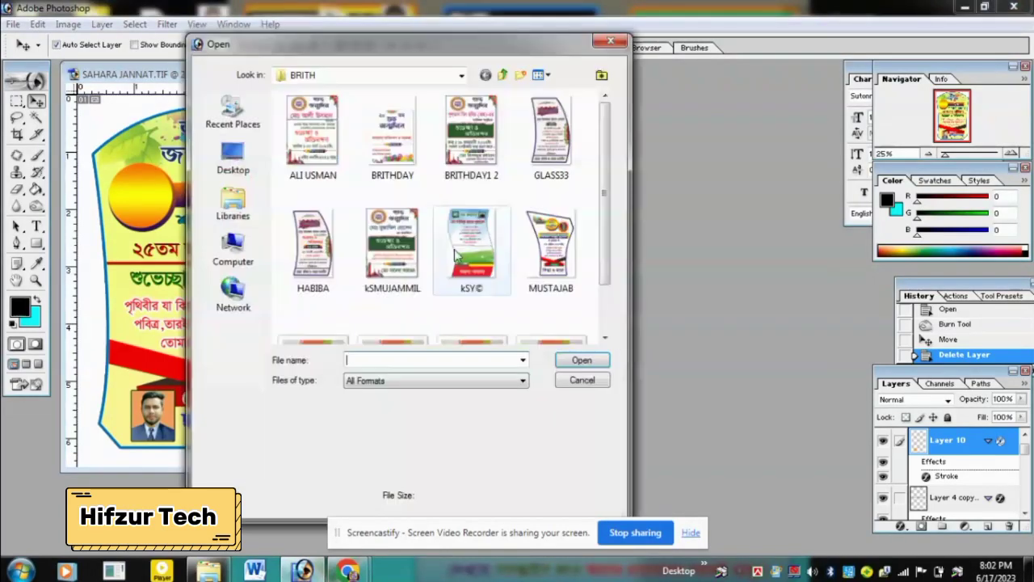
pyautogui.doubleClick(549, 152)
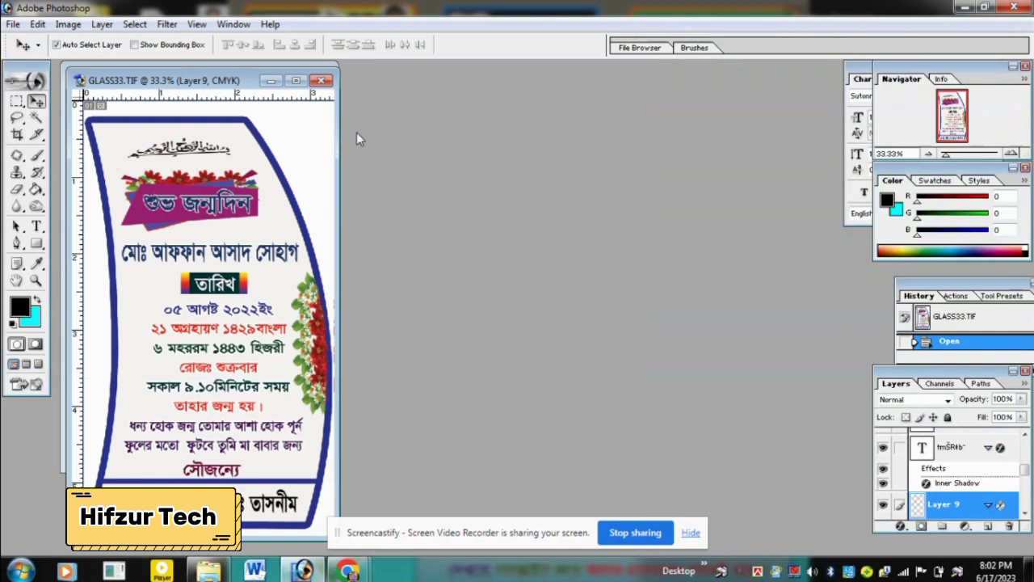
# Step: Recolour Layer 2's Stroke effect from dark blue to pure red FF0000
pyautogui.moveTo(220, 87); pyautogui.dragTo(568, 67)
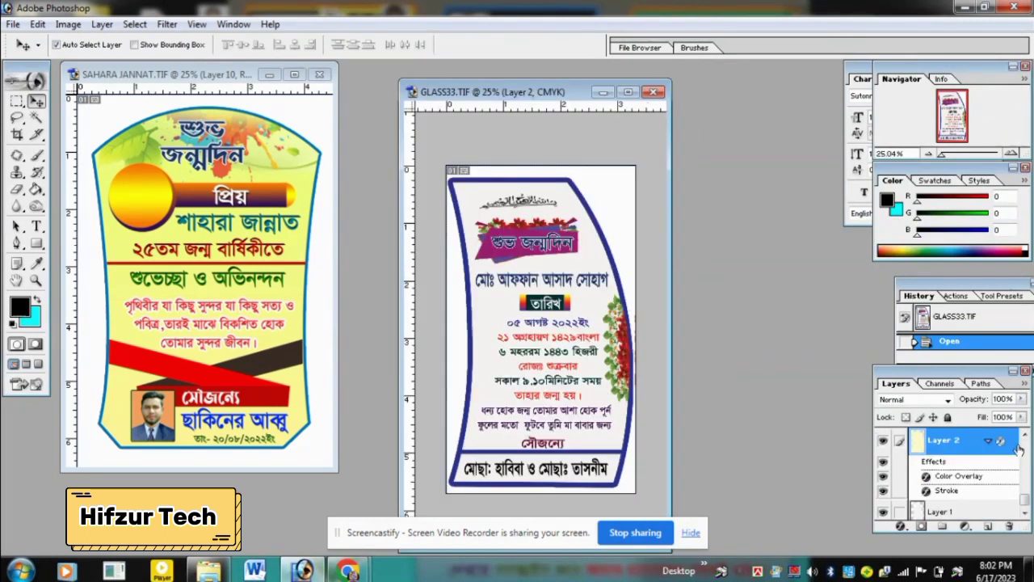
pyautogui.doubleClick(1001, 440)
pyautogui.moveTo(388, 37); pyautogui.dragTo(769, 106)
pyautogui.click(540, 323)
pyautogui.click(684, 233)
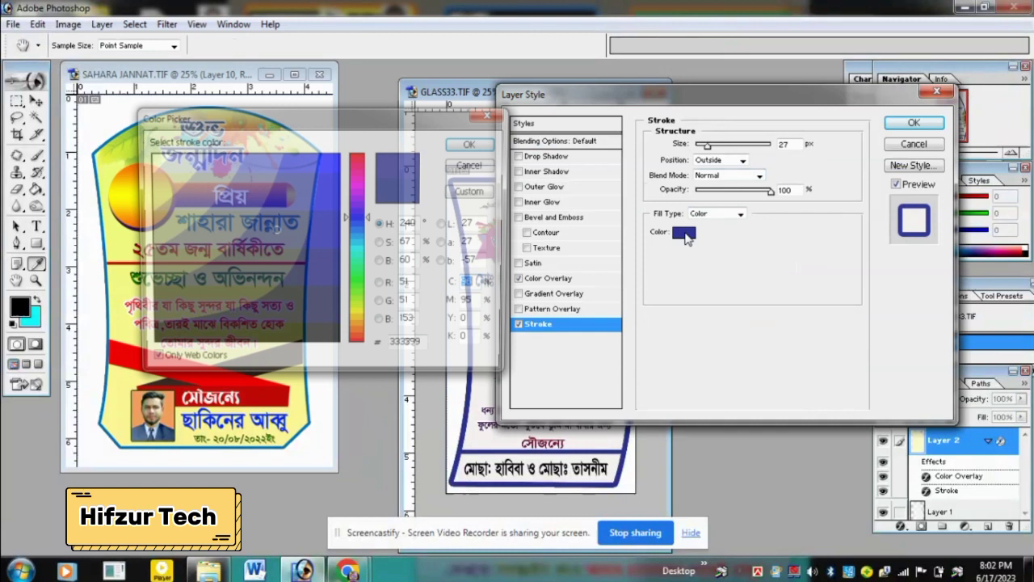
pyautogui.click(352, 341)
pyautogui.click(336, 161)
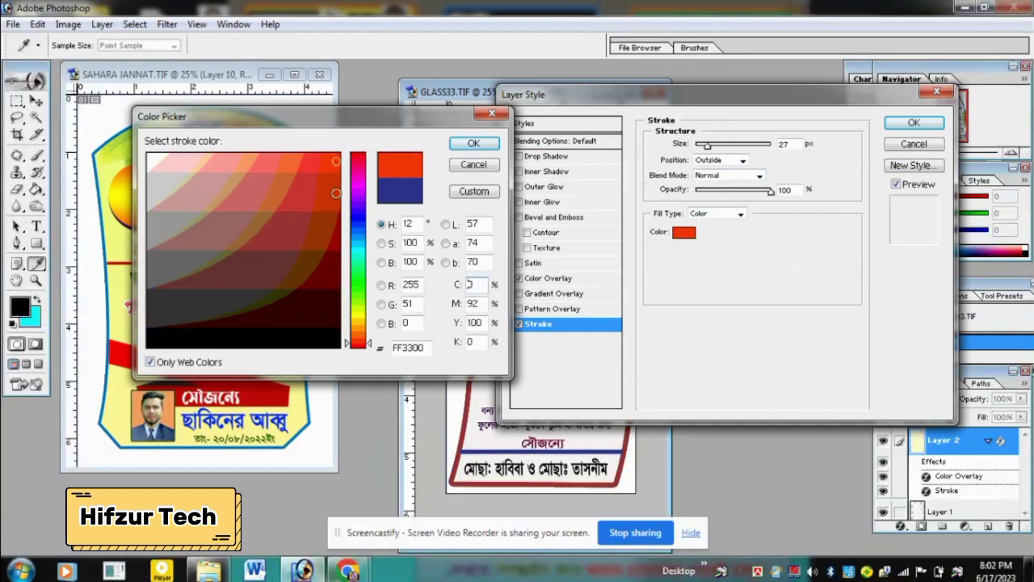
pyautogui.click(338, 234)
pyautogui.click(336, 161)
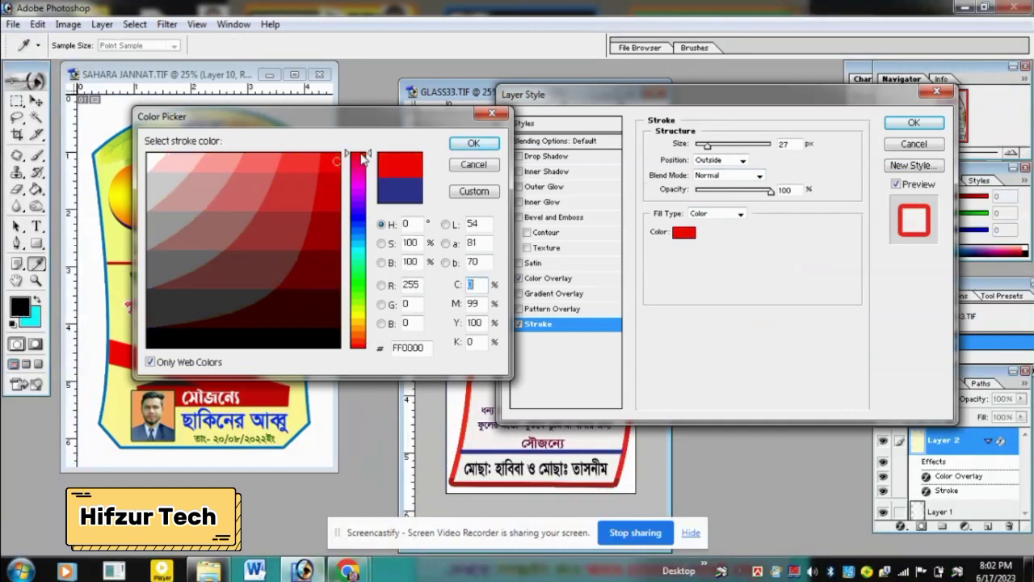
pyautogui.press('Return')
pyautogui.press('Return')
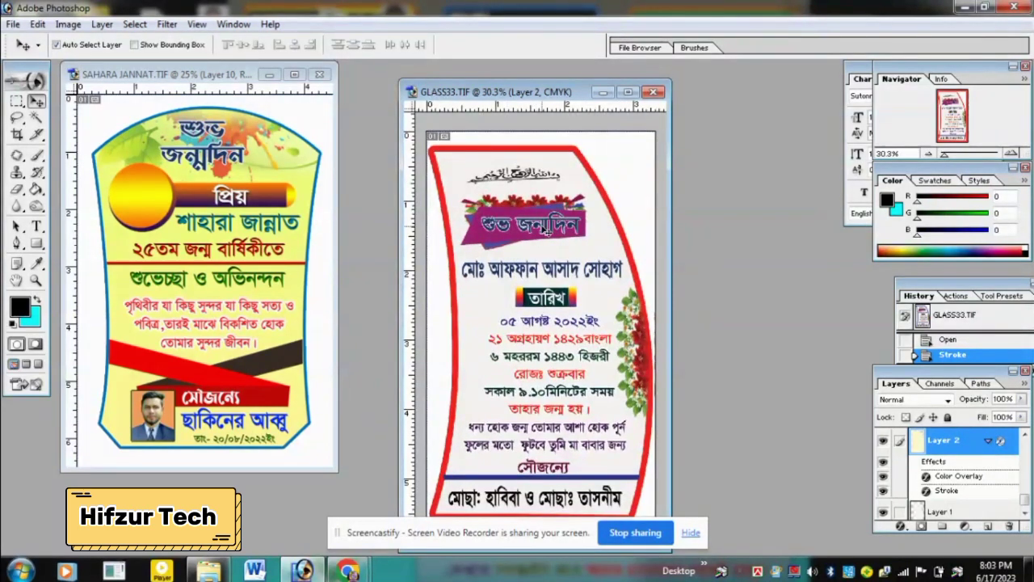
# Step: Replace the Layer 7 banner's Color Overlay with a grey Gradient Overlay
pyautogui.click(627, 92)
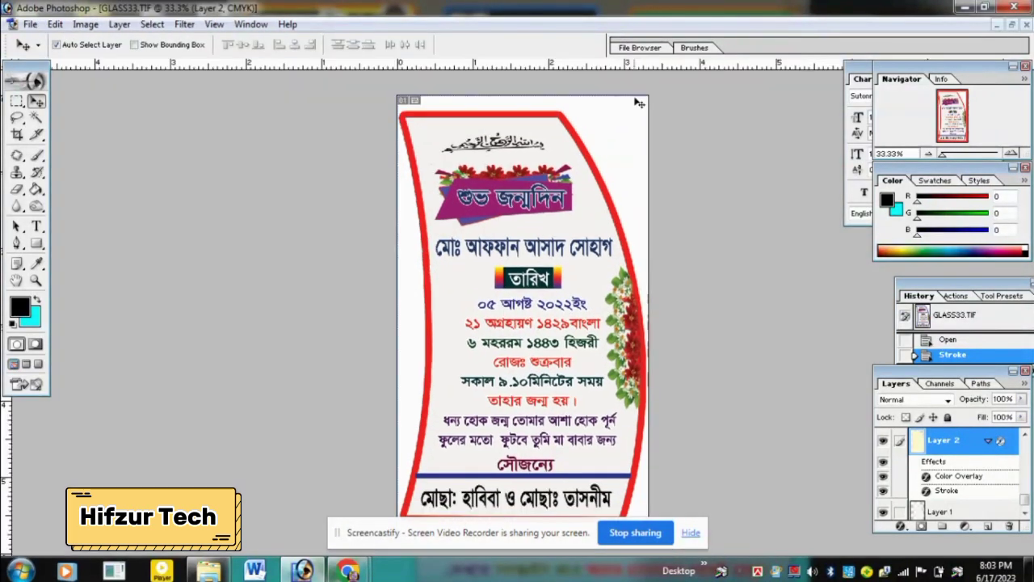
pyautogui.hotkey('ctrl', '-')
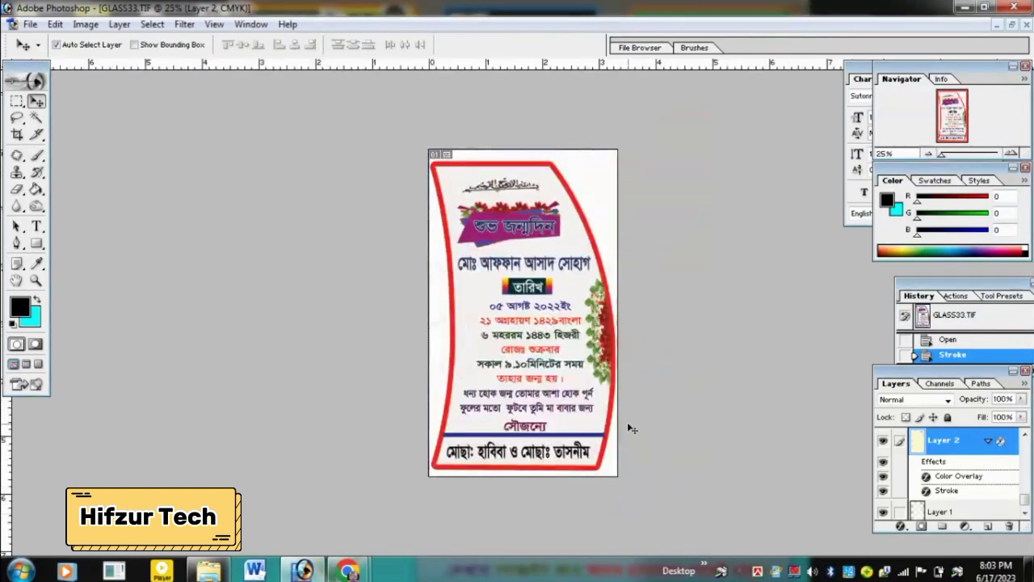
pyautogui.hotkey('ctrl', '+')
pyautogui.hotkey('ctrl', '+')
pyautogui.click(590, 211)
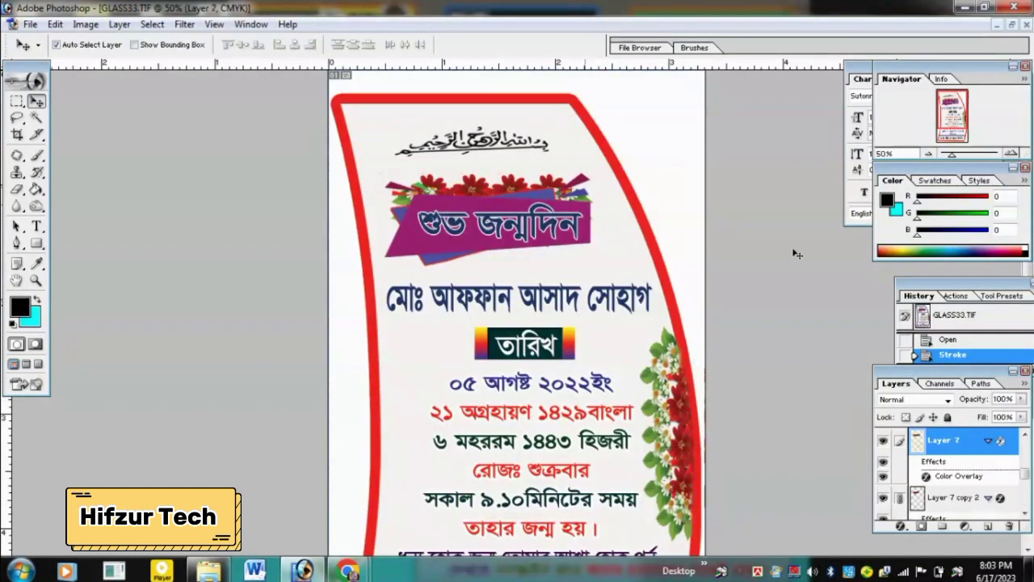
pyautogui.doubleClick(1004, 440)
pyautogui.click(519, 278)
pyautogui.moveTo(696, 96); pyautogui.dragTo(906, 61)
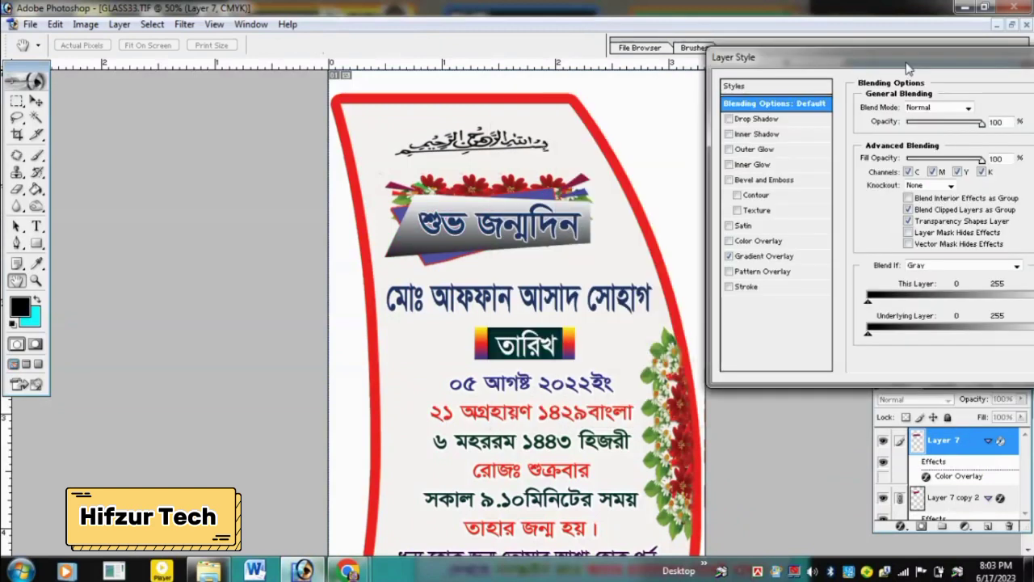
pyautogui.press('Return')
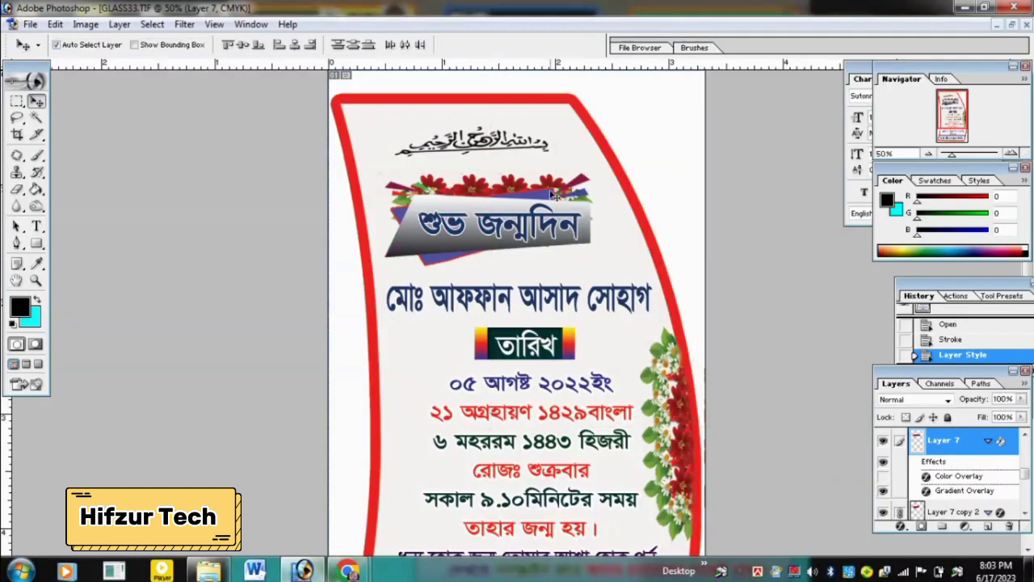
# Step: Give Layer 7 copy 2 an Orange, Yellow, Orange Gradient Overlay
pyautogui.click(953, 511)
pyautogui.doubleClick(1015, 507)
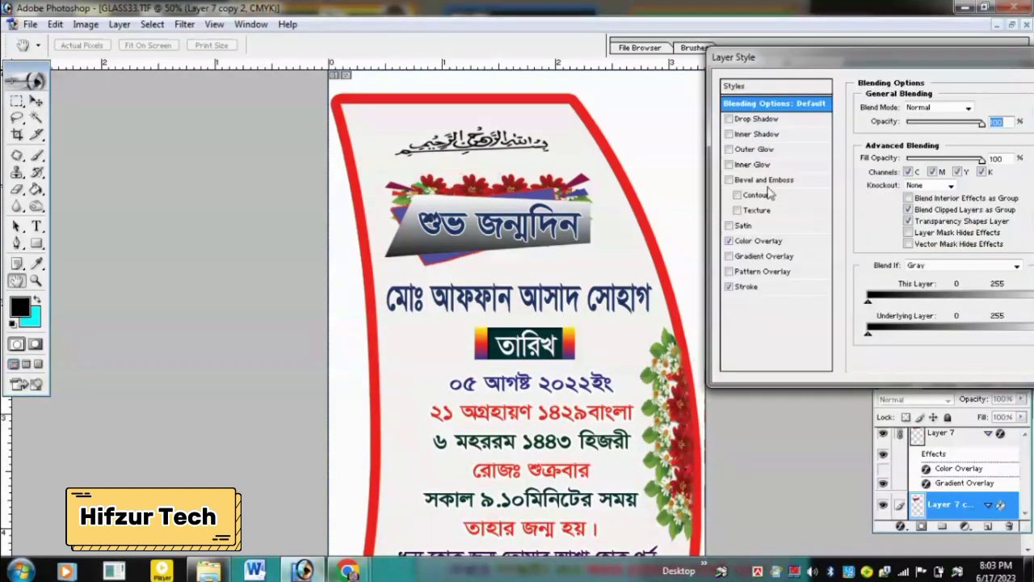
pyautogui.click(760, 255)
pyautogui.click(941, 137)
pyautogui.click(440, 125)
pyautogui.moveTo(437, 85); pyautogui.dragTo(876, 160)
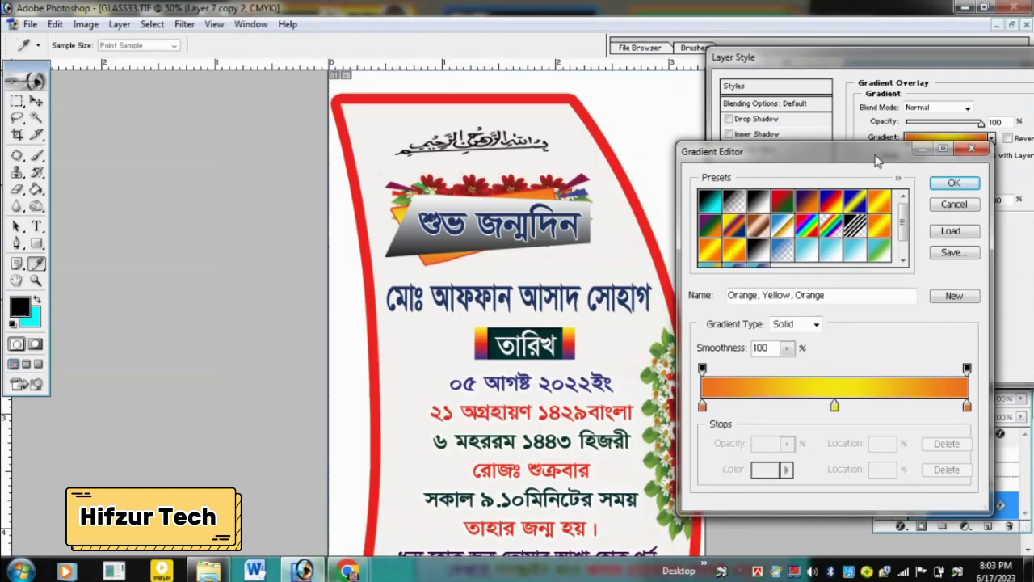
pyautogui.click(756, 230)
pyautogui.click(853, 255)
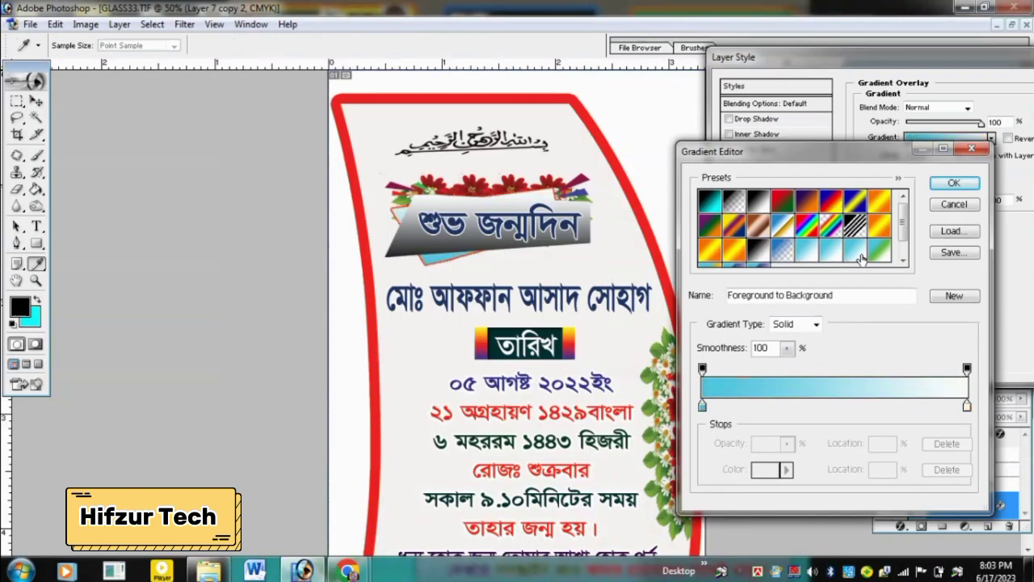
pyautogui.click(880, 226)
pyautogui.click(710, 202)
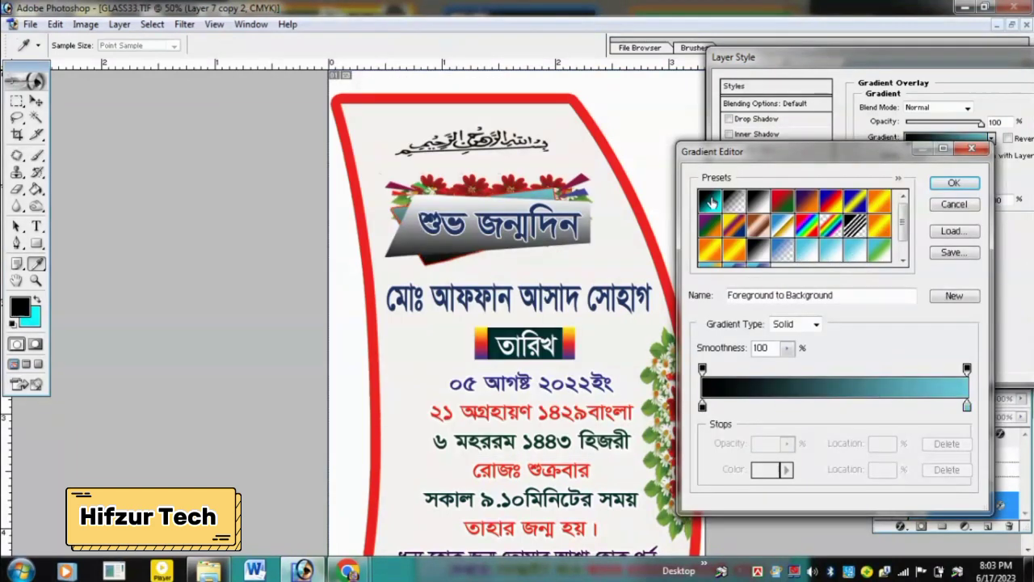
pyautogui.click(709, 252)
pyautogui.press('Return')
pyautogui.press('Return')
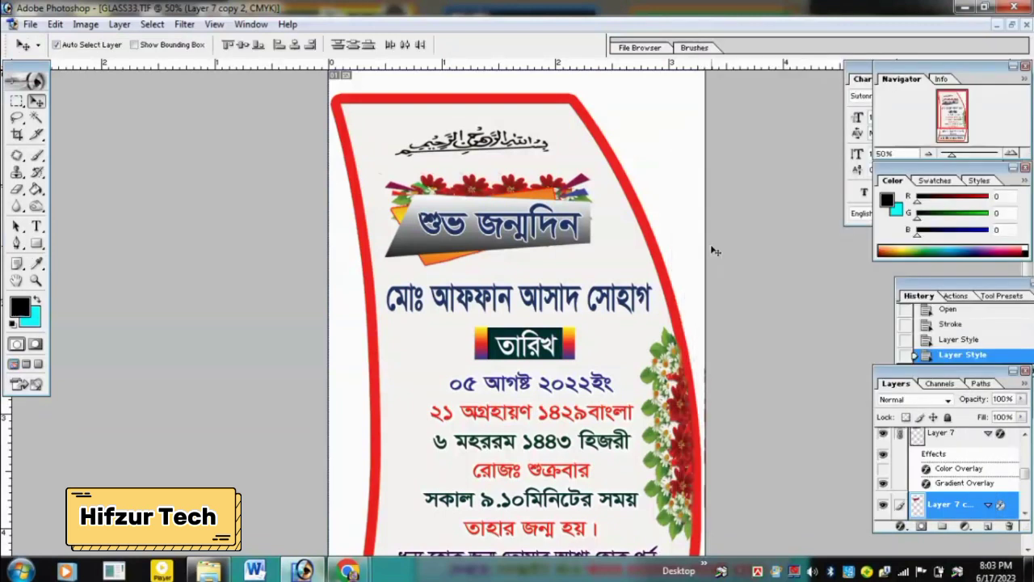
# Step: Zoom in to 100% on the heading and select its text layer
pyautogui.hotkey('ctrl', '+')
pyautogui.scroll(2, 524, 317)
pyautogui.click(1009, 446)
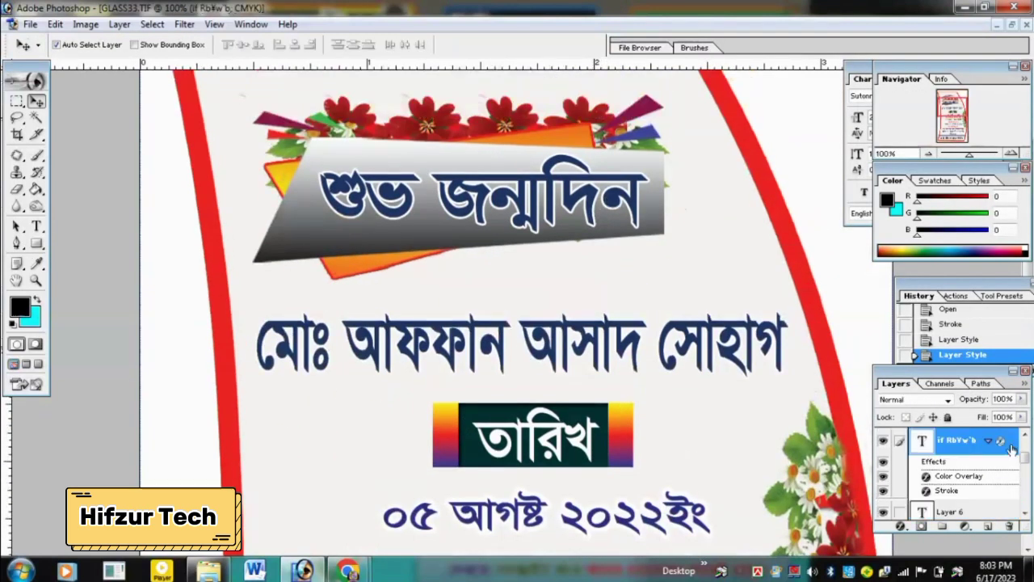
# Step: Enable a white Color Overlay and a Drop Shadow on the heading, turning its Stroke off
pyautogui.doubleClick(1010, 446)
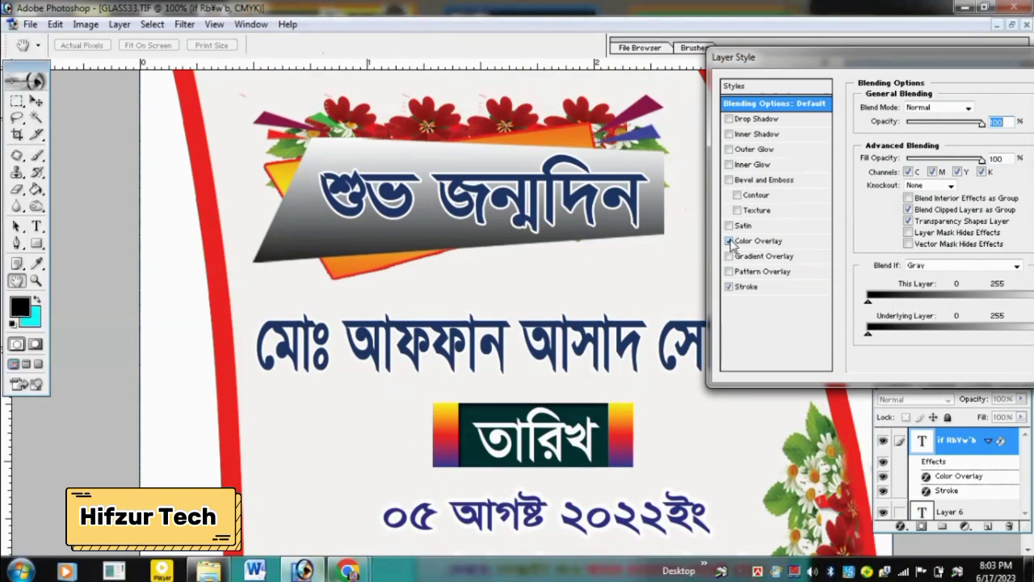
pyautogui.click(735, 240)
pyautogui.click(987, 107)
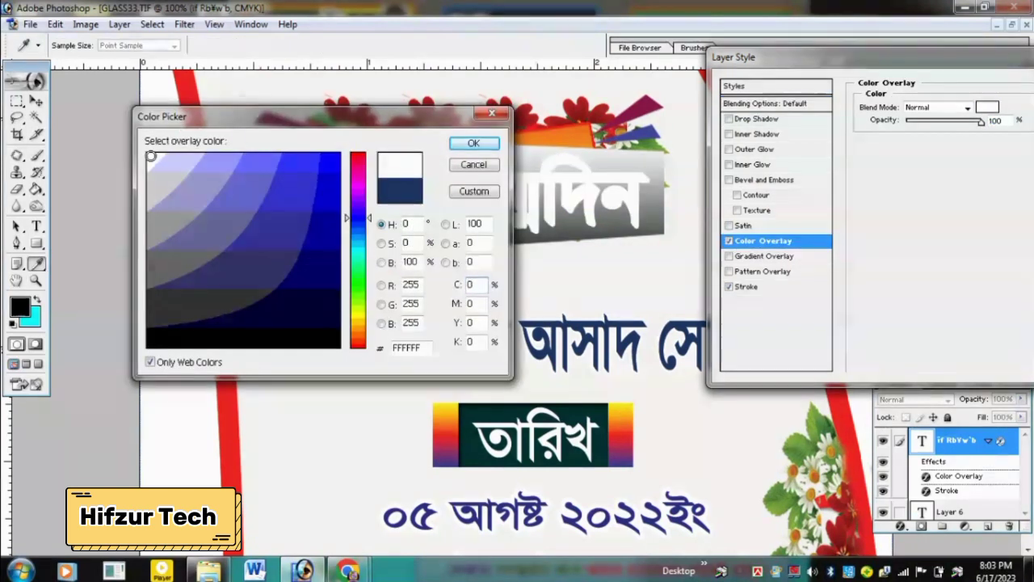
pyautogui.press('Return')
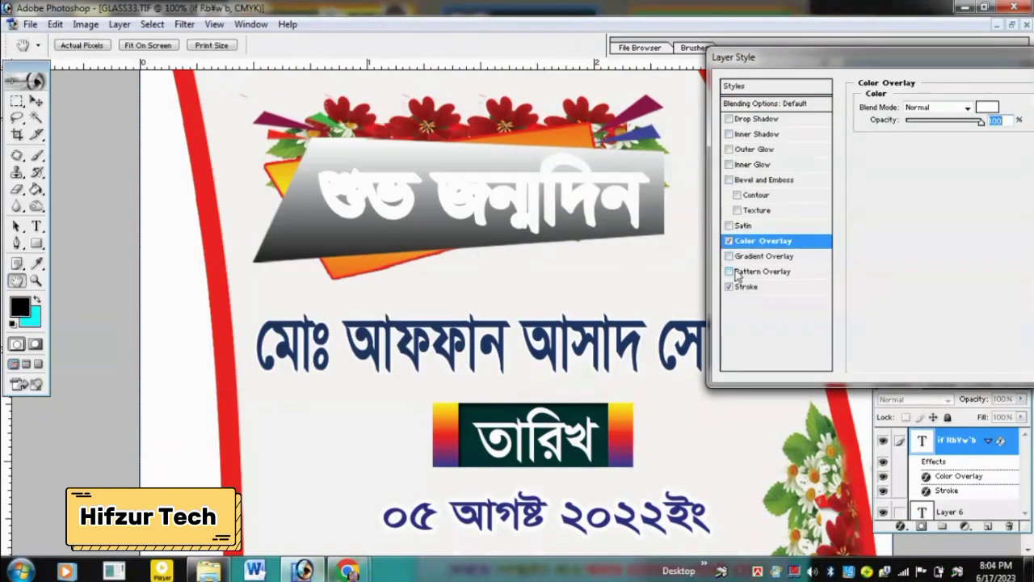
pyautogui.click(730, 287)
pyautogui.click(735, 119)
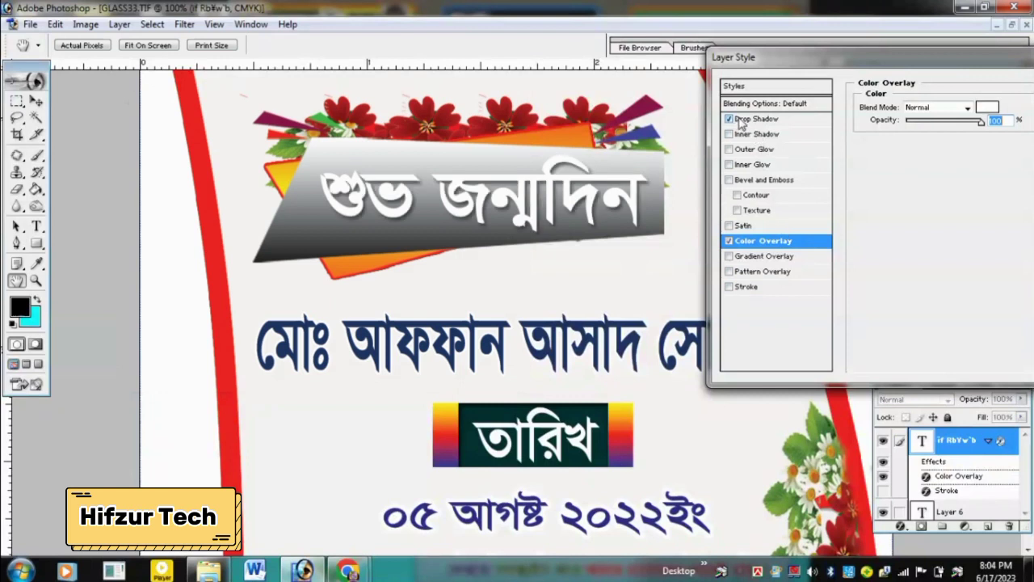
# Step: Change the heading's Color Overlay to bright red, re-enable its Stroke, and apply the styles
pyautogui.click(990, 108)
pyautogui.click(330, 198)
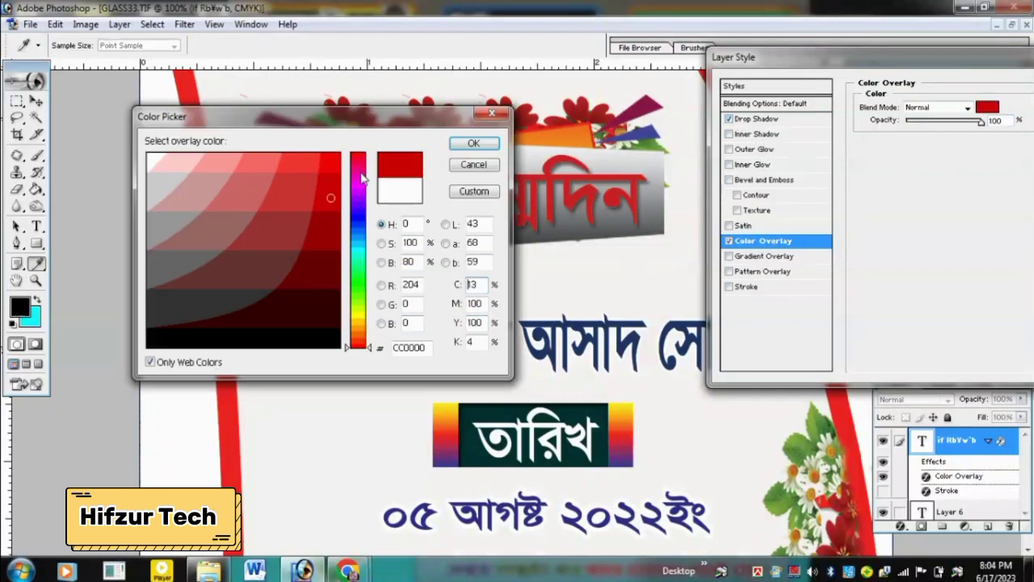
pyautogui.click(335, 168)
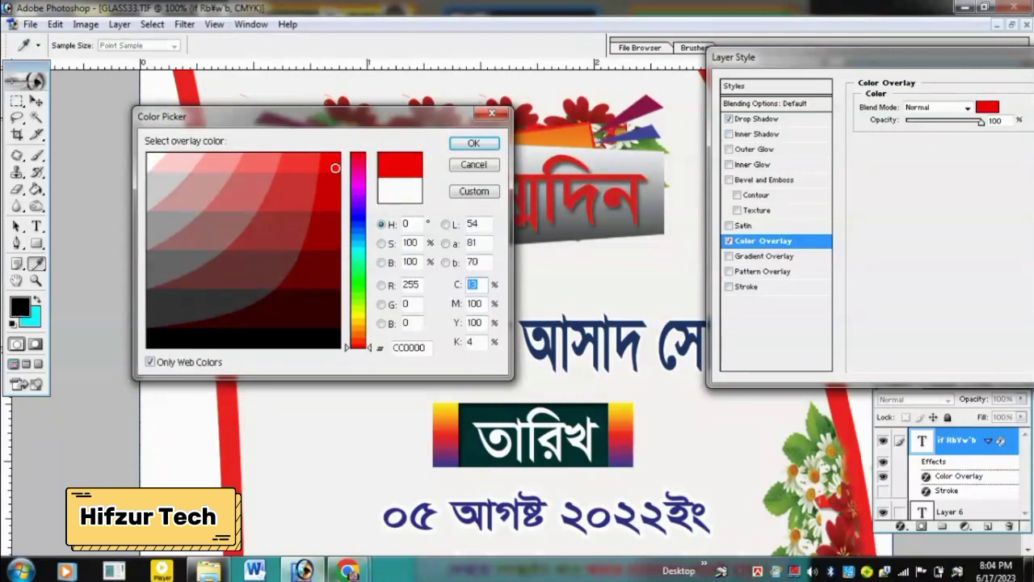
pyautogui.press('Return')
pyautogui.click(735, 288)
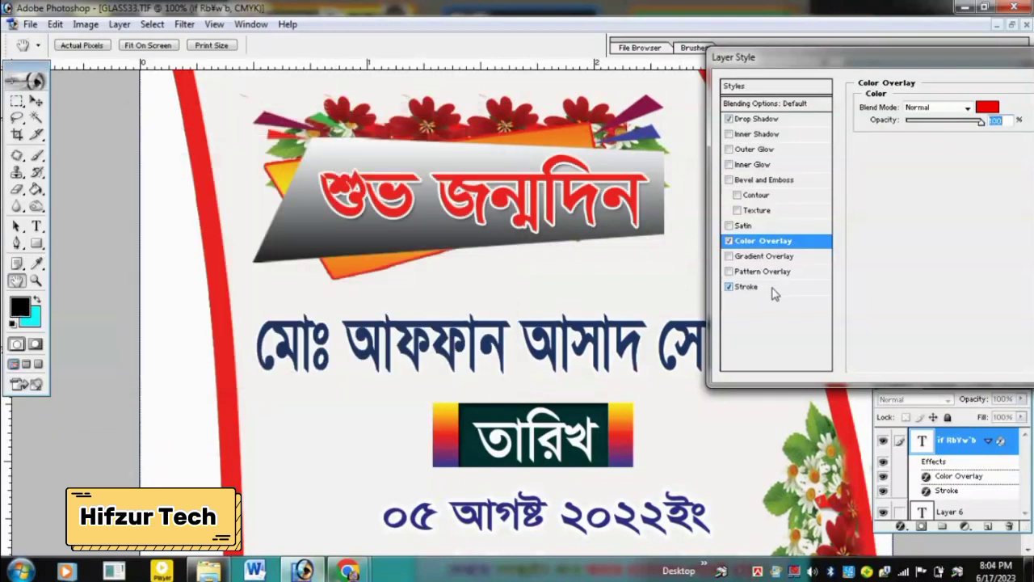
pyautogui.press('Return')
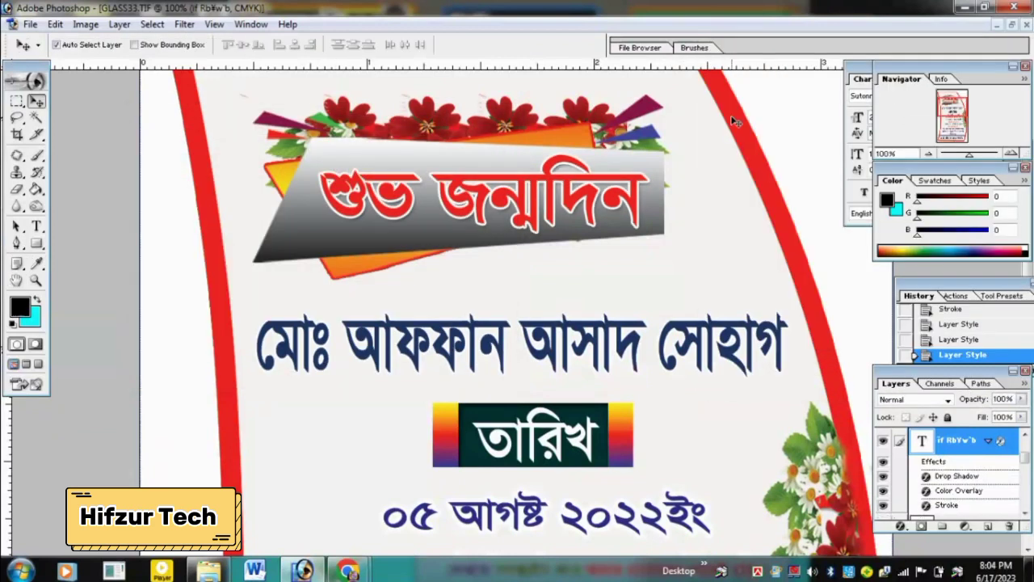
pyautogui.scroll(-3, 733, 120)
pyautogui.scroll(-1, 723, 143)
pyautogui.scroll(2, 646, 242)
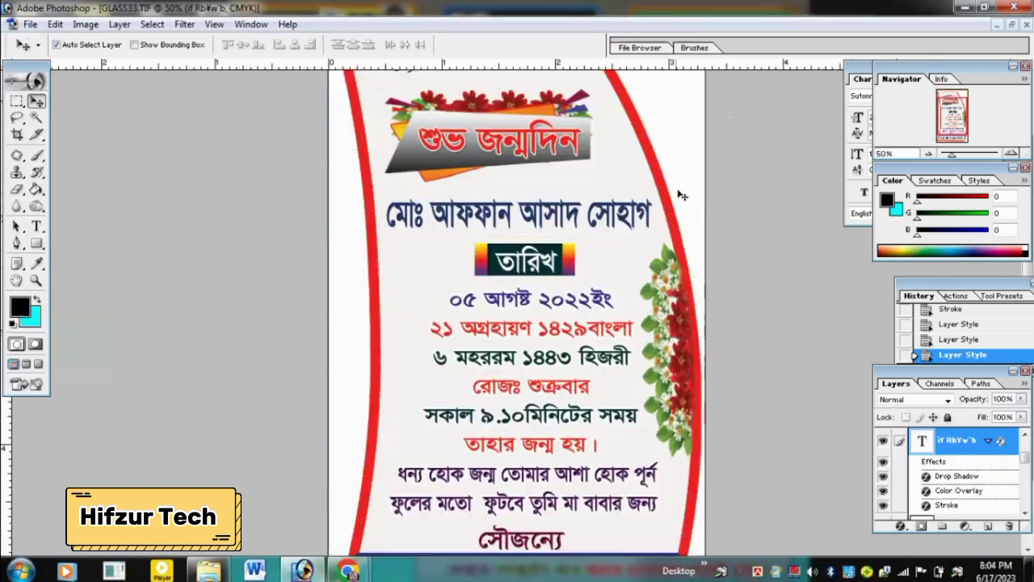
pyautogui.scroll(2, 568, 356)
# Step: Edit the name line's prefix characters with the Type tool
pyautogui.scroll(2, 568, 355)
pyautogui.click(36, 227)
pyautogui.click(347, 211)
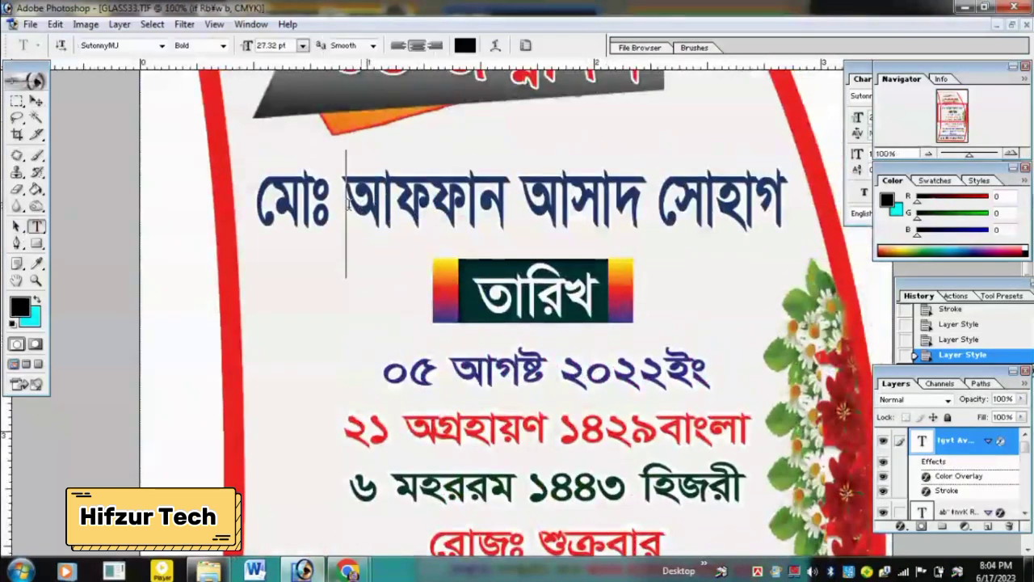
pyautogui.click(315, 208)
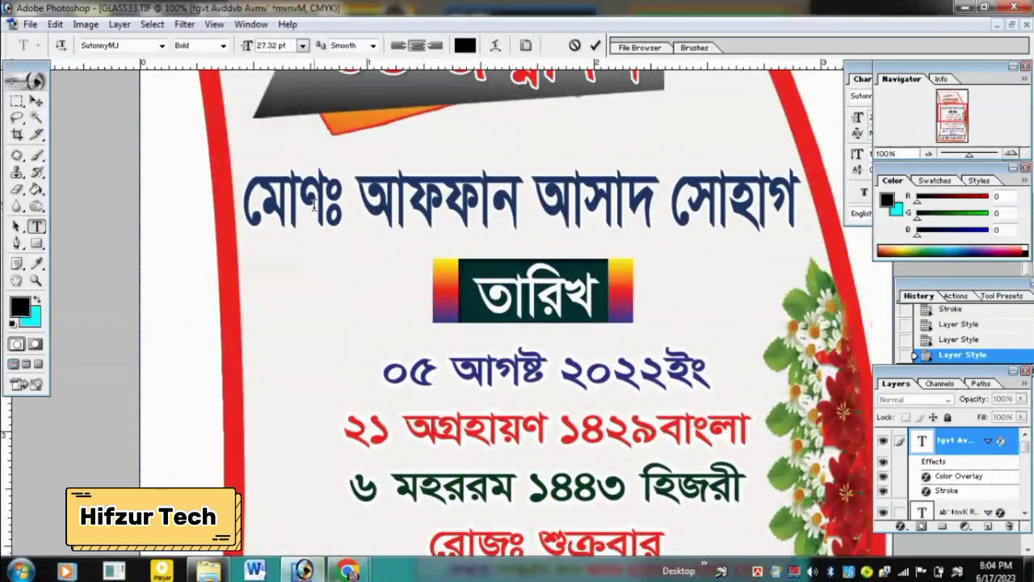
pyautogui.write('Yf|')
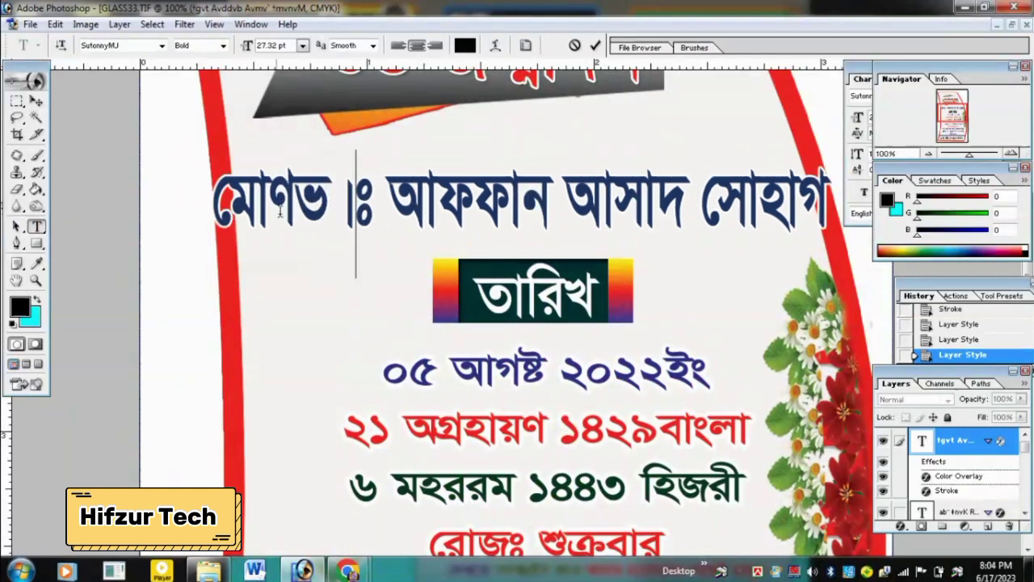
pyautogui.moveTo(270, 210); pyautogui.dragTo(351, 218)
pyautogui.write('Qv')
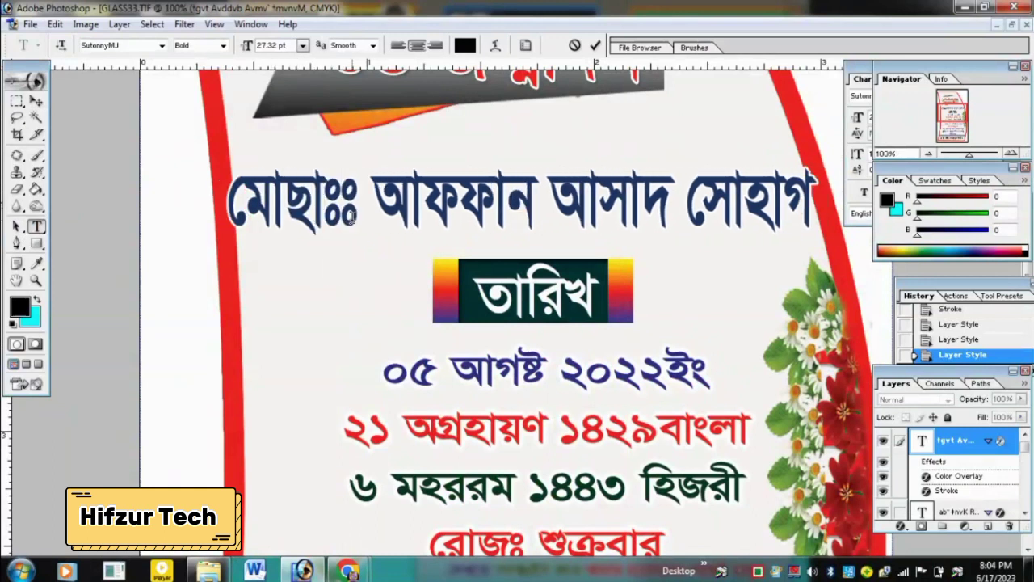
pyautogui.press('Delete')
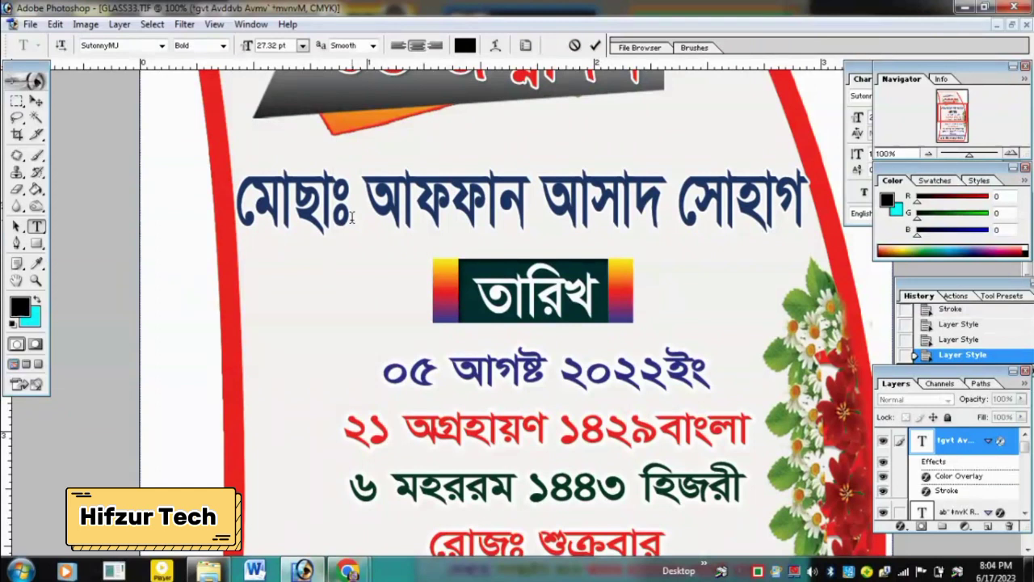
# Step: Replace the whole name line with a new person's full name and commit it
pyautogui.moveTo(240, 203); pyautogui.dragTo(953, 212)
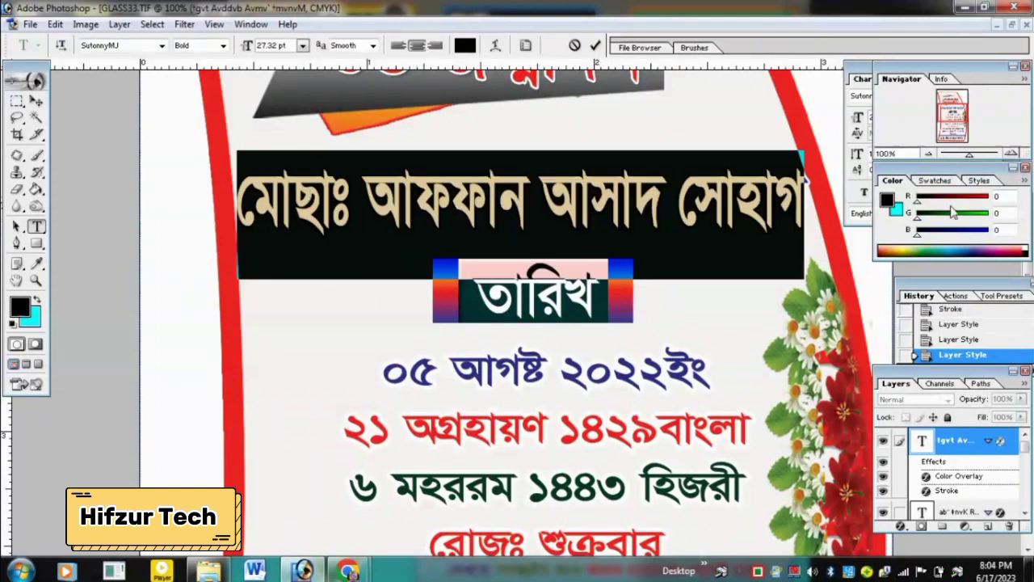
pyautogui.write('Avg')
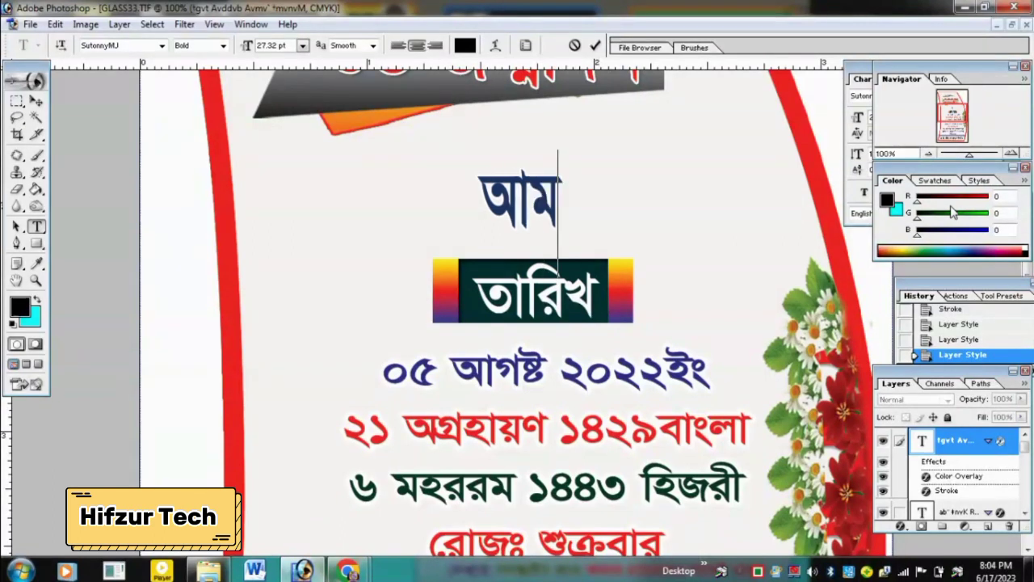
pyautogui.write('vZzjøv')
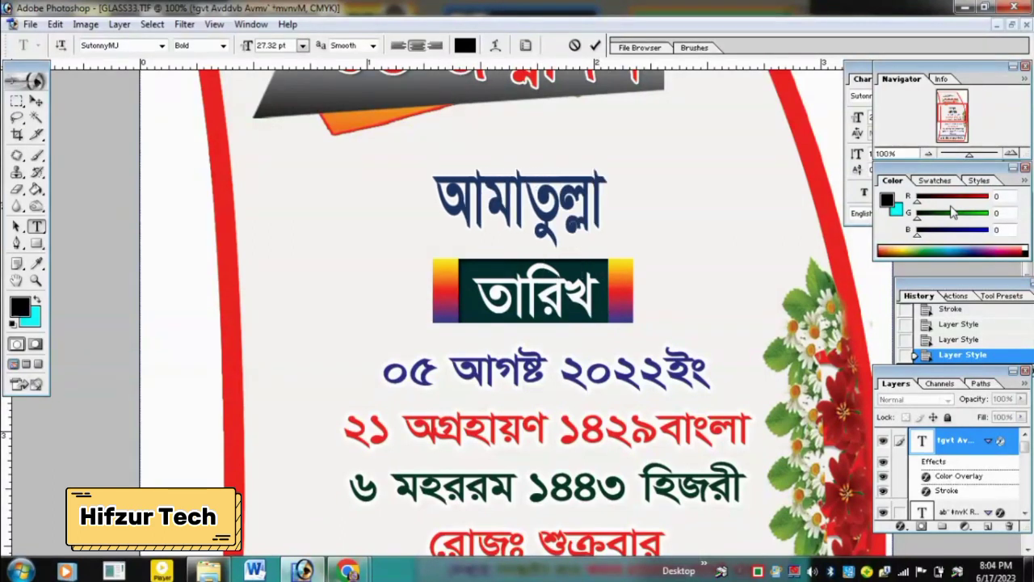
pyautogui.write('n wi')
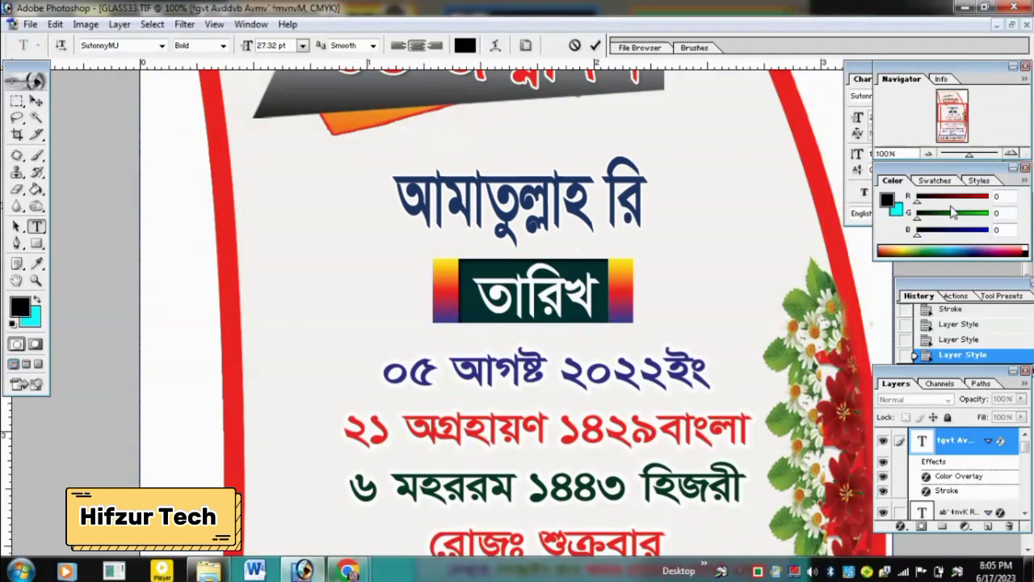
pyautogui.write('cv Rvb&œvZ gvi')
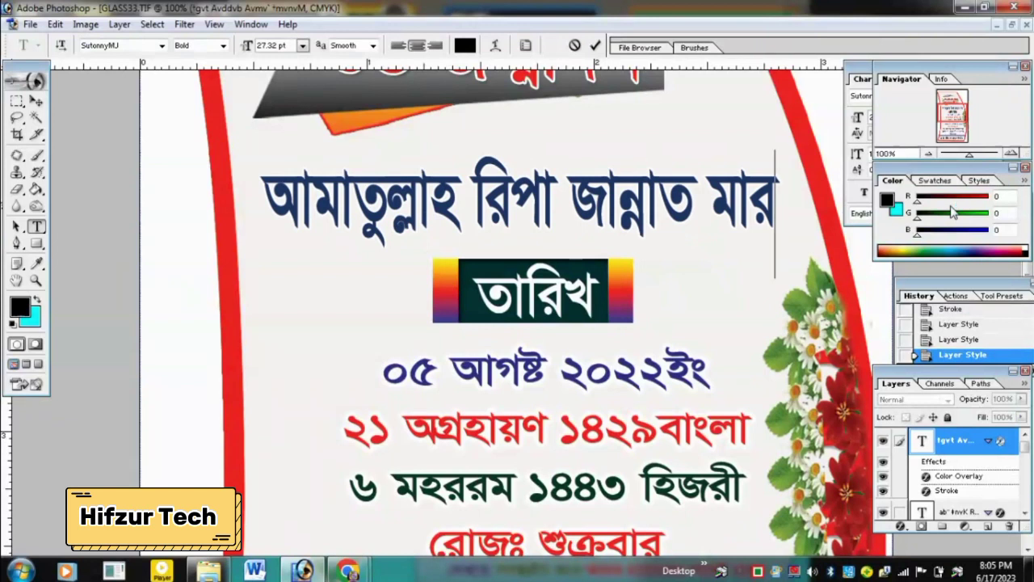
pyautogui.write('y')
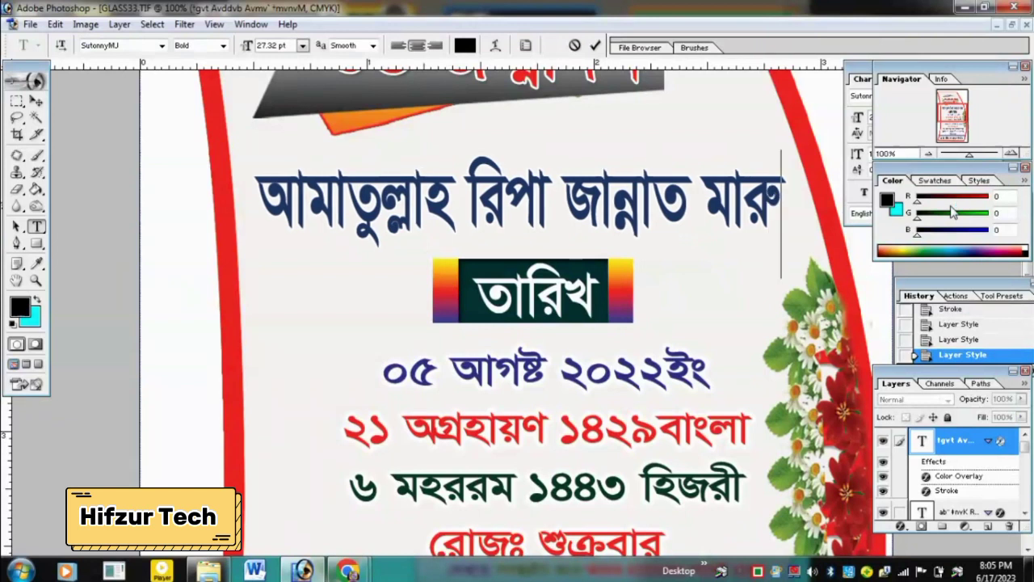
pyautogui.write('dv')
pyautogui.hotkey('ctrl', 'Return')
pyautogui.hotkey('ctrl', 't')
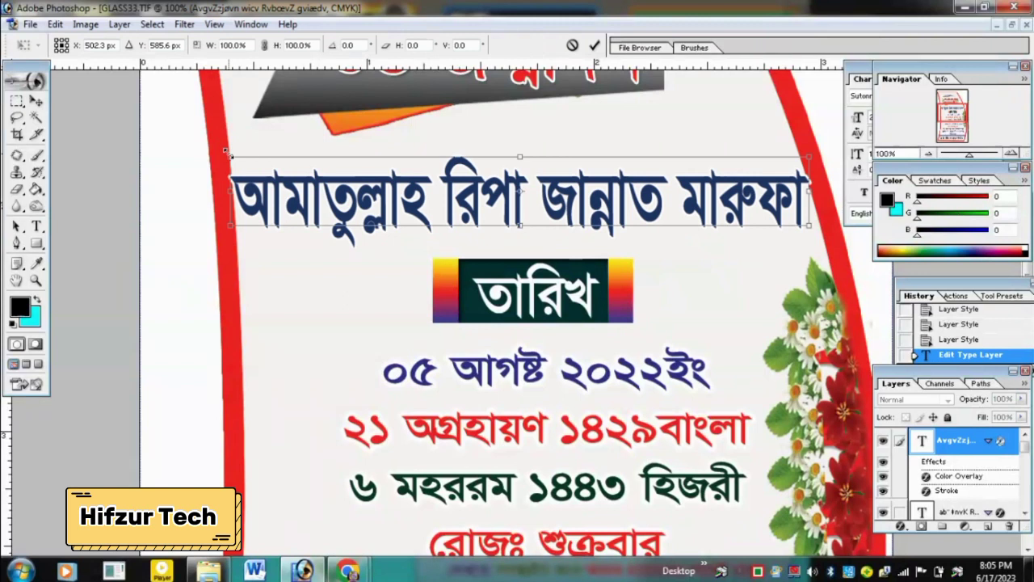
# Step: Scale the name line down to 93.5%, apply it, and zoom out with the Move tool active
pyautogui.moveTo(227, 151); pyautogui.dragTo(254, 162)
pyautogui.moveTo(420, 199); pyautogui.dragTo(407, 201)
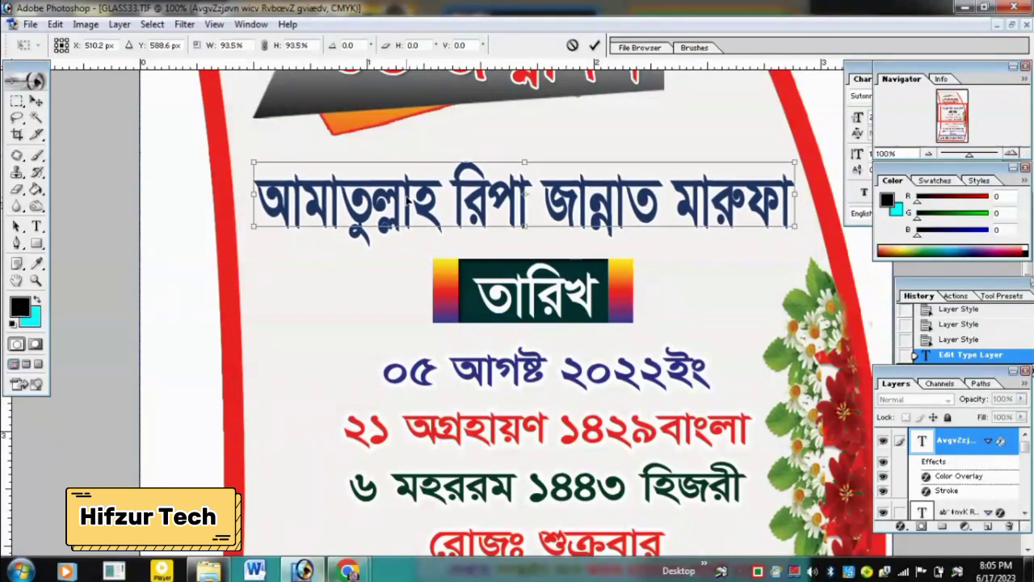
pyautogui.hotkey('ctrl', '-')
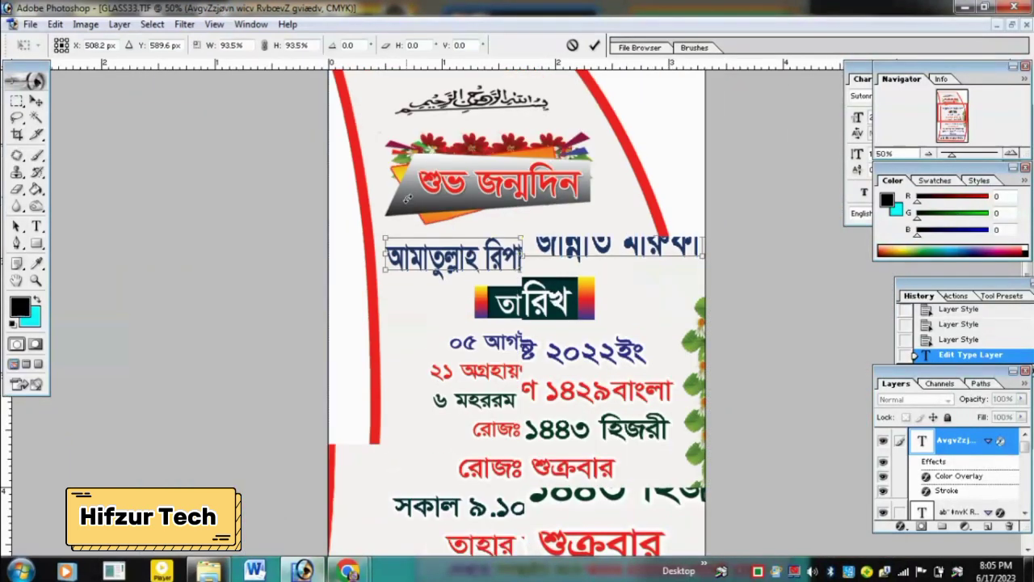
pyautogui.press('Return')
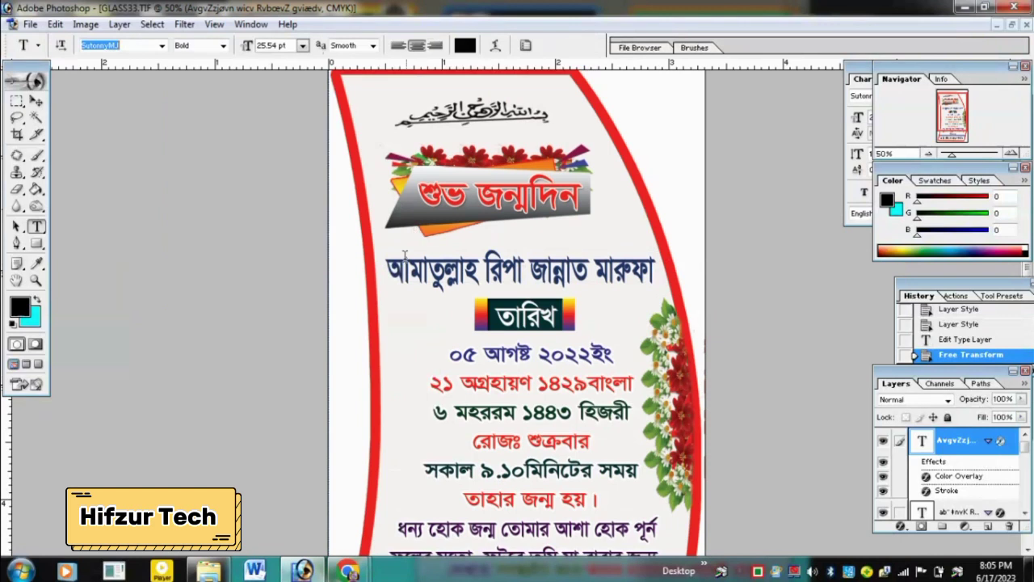
pyautogui.scroll(-3, 404, 256)
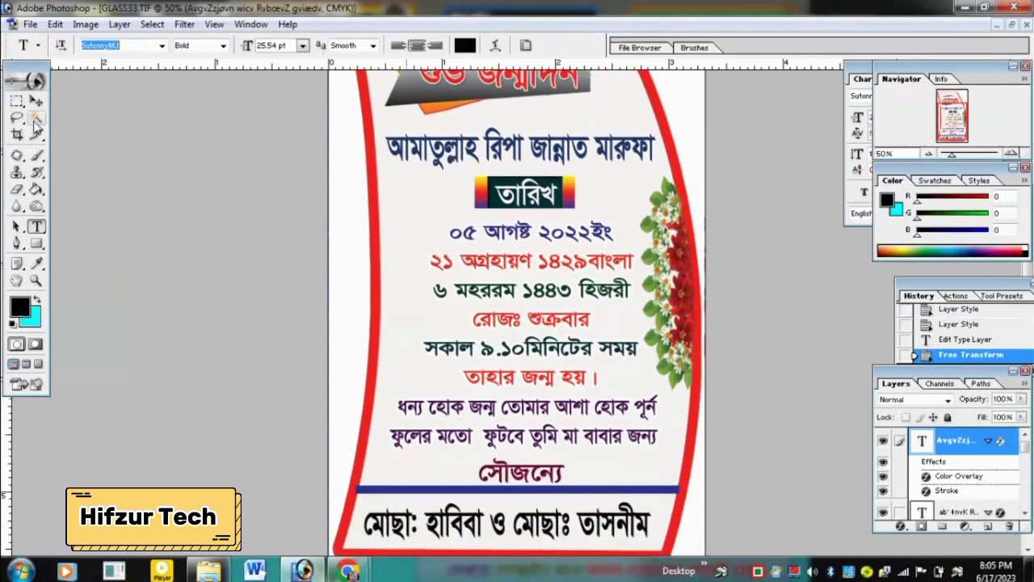
pyautogui.click(35, 100)
pyautogui.scroll(1, 570, 286)
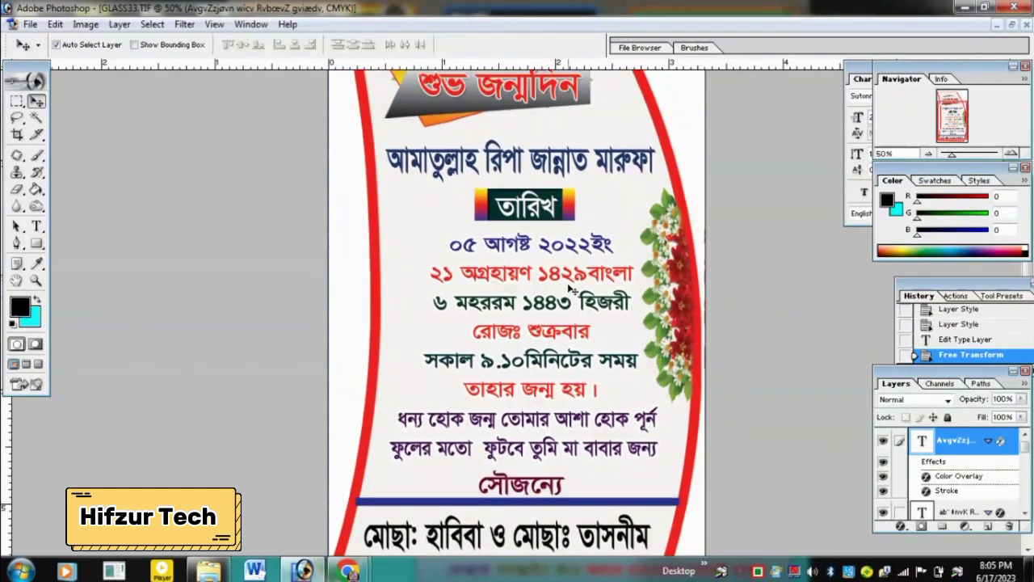
pyautogui.scroll(1, 569, 287)
pyautogui.scroll(1, 570, 287)
pyautogui.scroll(1, 570, 287)
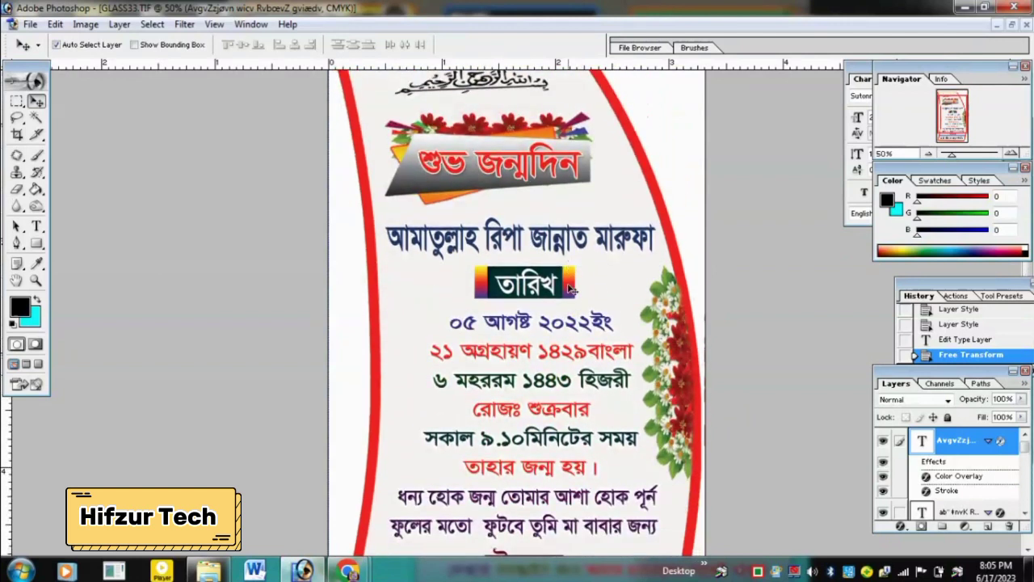
# Step: Delete the grey banner Layer 7, Layer 5 copy and other leftover banner layers
pyautogui.scroll(1, 570, 287)
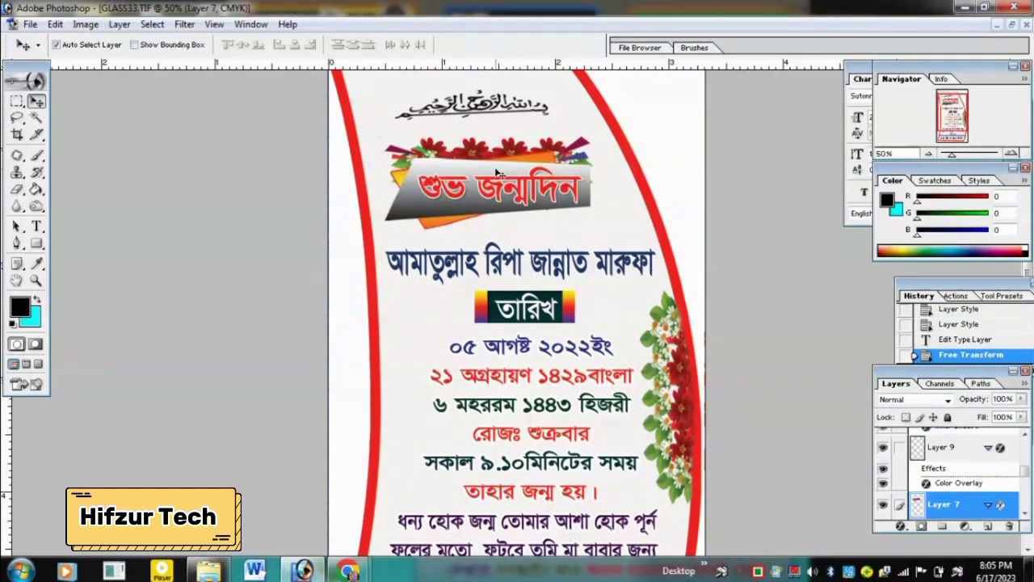
pyautogui.moveTo(504, 177); pyautogui.dragTo(478, 180)
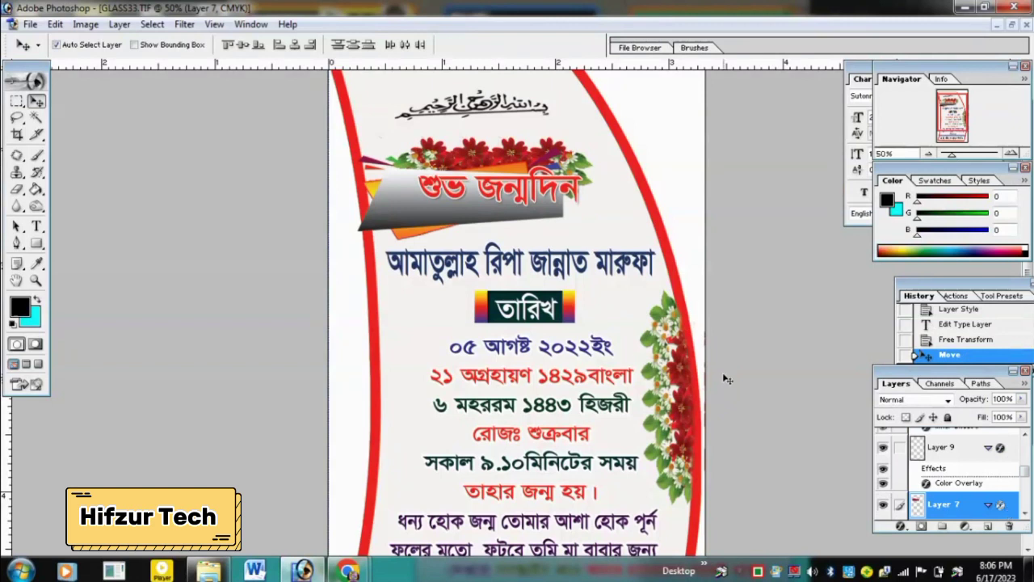
pyautogui.hotkey('ctrl', '-')
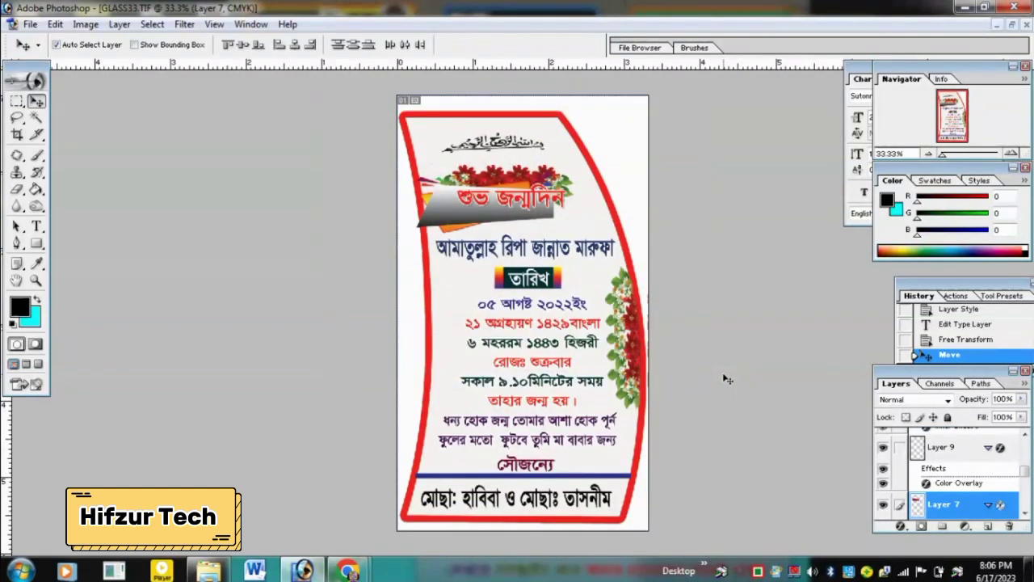
pyautogui.click(1009, 527)
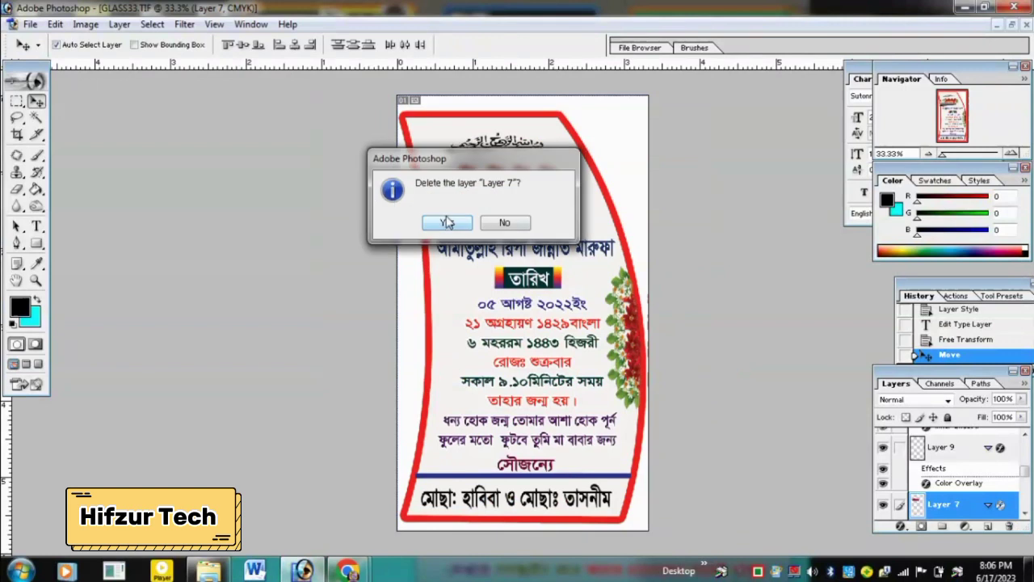
pyautogui.press('Return')
pyautogui.click(1009, 527)
pyautogui.press('Return')
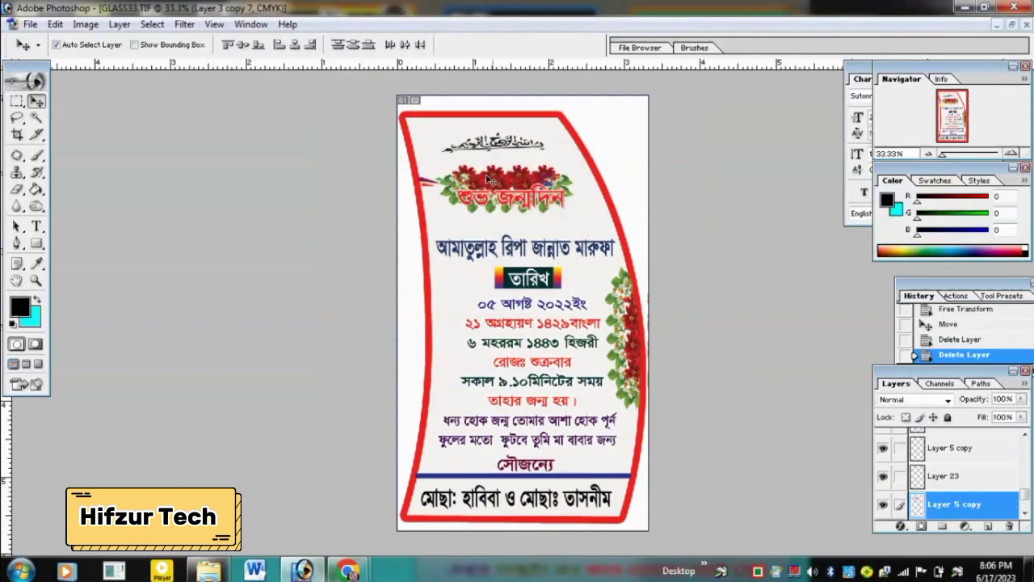
pyautogui.click(1008, 526)
pyautogui.click(447, 223)
pyautogui.click(1009, 526)
pyautogui.click(446, 223)
# Step: Delete Layer 5 copy 2 and Layer 3 copy, undoing an accidental artwork move
pyautogui.moveTo(530, 185); pyautogui.dragTo(518, 189)
pyautogui.click(1008, 526)
pyautogui.click(447, 223)
pyautogui.click(1008, 526)
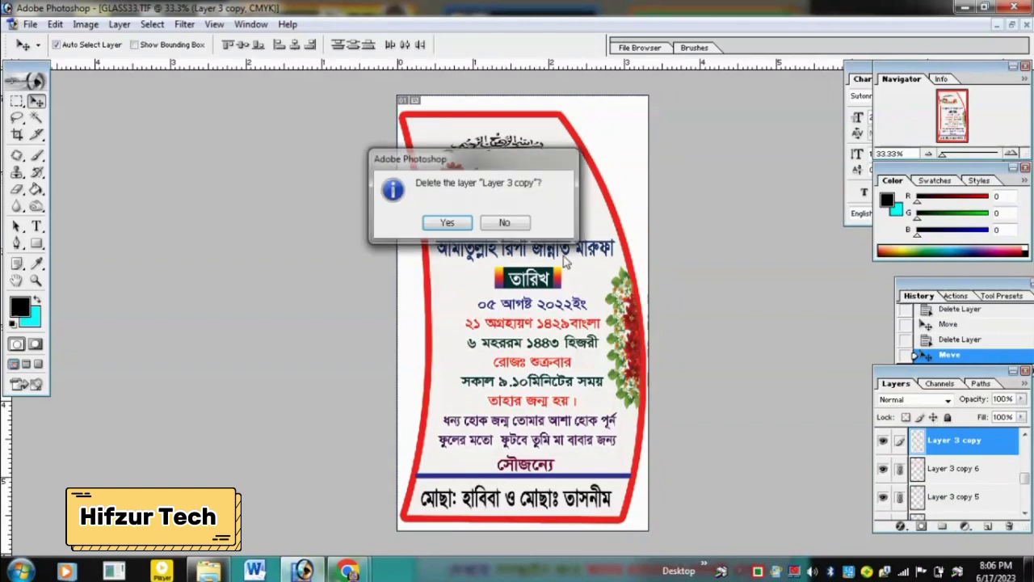
pyautogui.click(467, 224)
pyautogui.moveTo(466, 181); pyautogui.dragTo(743, 339)
pyautogui.hotkey('ctrl', 'z')
# Step: Delete the red flower ornament and the green flowers beside the heading
pyautogui.click(1009, 527)
pyautogui.click(455, 222)
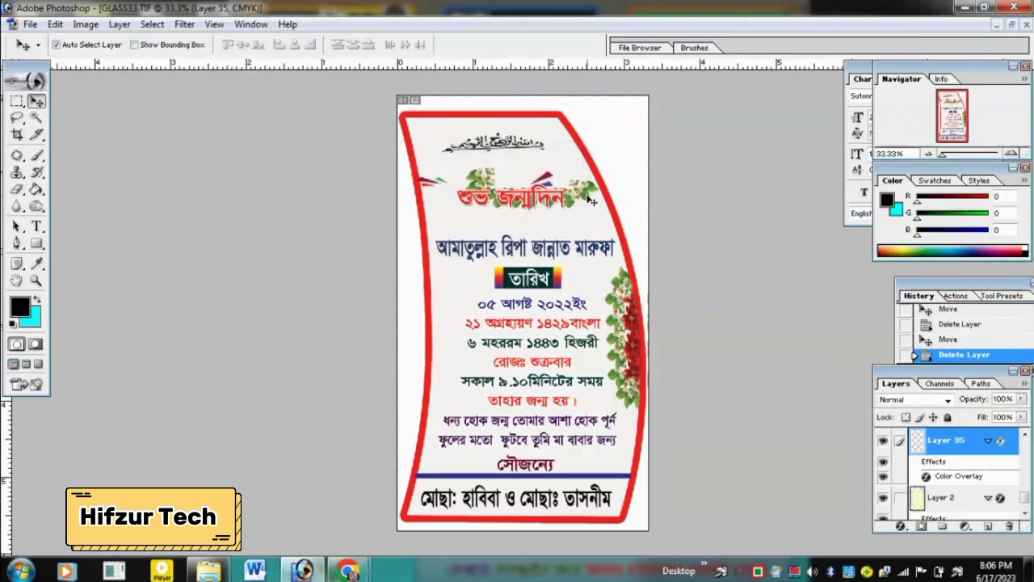
pyautogui.click(591, 201)
pyautogui.click(1009, 527)
pyautogui.click(454, 221)
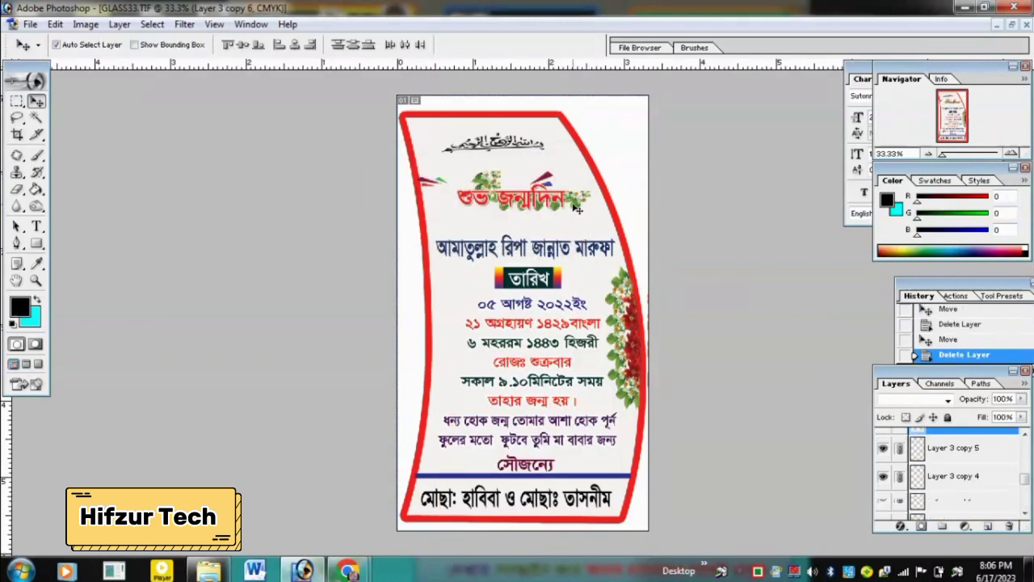
pyautogui.click(1009, 526)
pyautogui.click(453, 221)
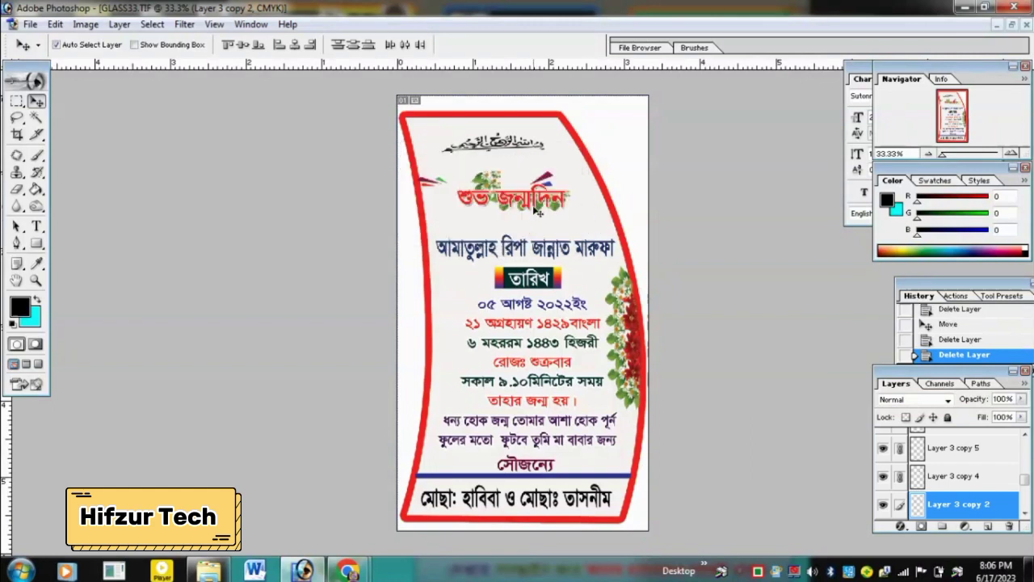
pyautogui.click(538, 210)
pyautogui.click(1009, 527)
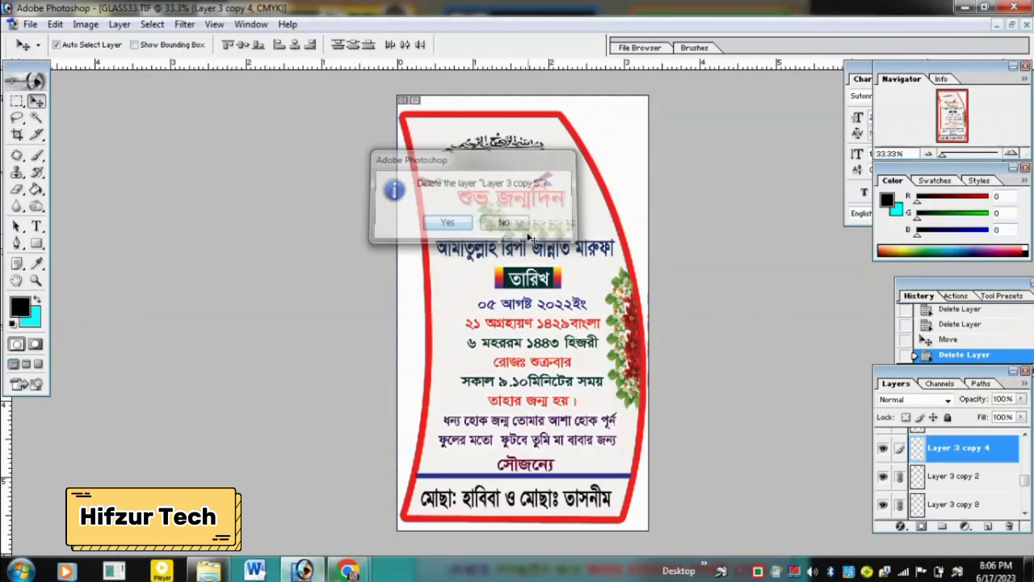
pyautogui.press('Return')
pyautogui.click(1009, 526)
pyautogui.click(448, 221)
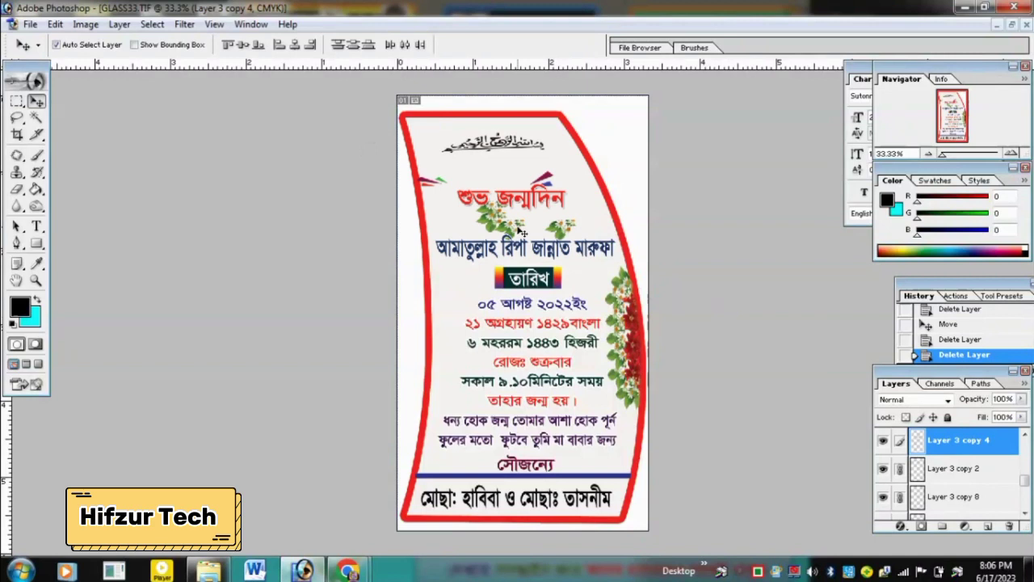
pyautogui.click(569, 242)
# Step: Delete the remaining leftover flower ornament layers around the heading
pyautogui.click(1009, 526)
pyautogui.press('Return')
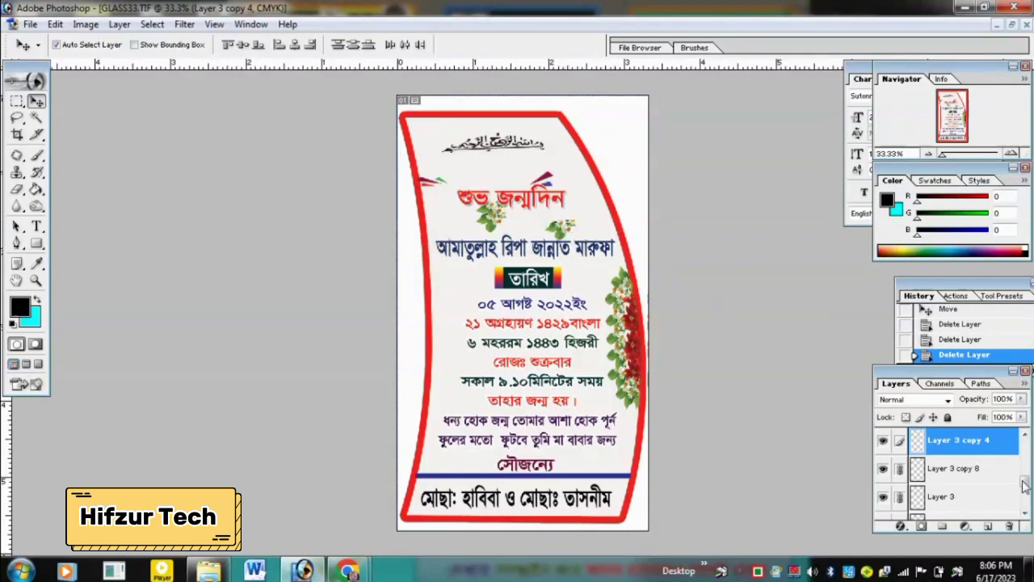
pyautogui.click(1023, 514)
pyautogui.click(1009, 526)
pyautogui.press('Return')
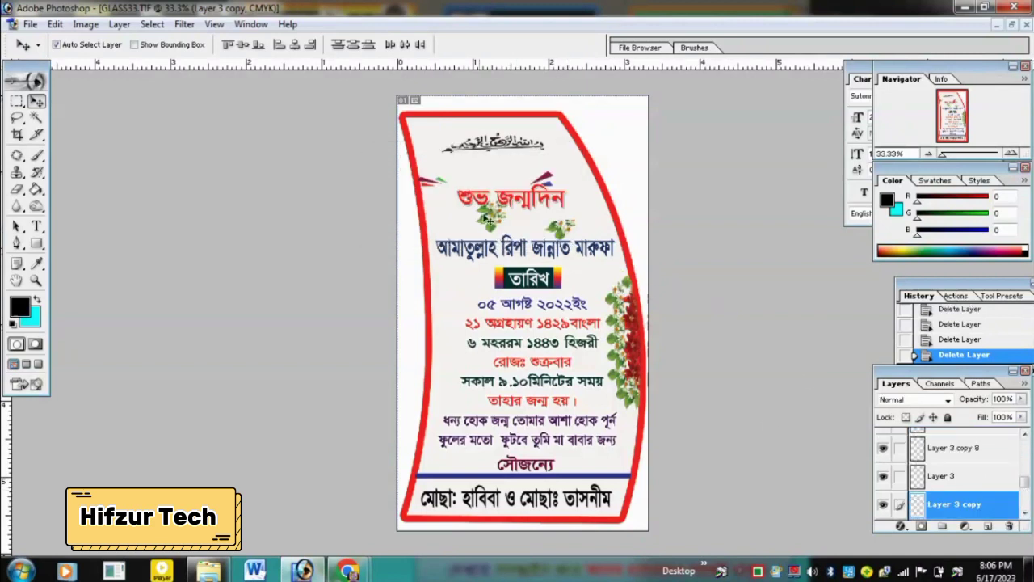
pyautogui.click(1009, 527)
pyautogui.press('Return')
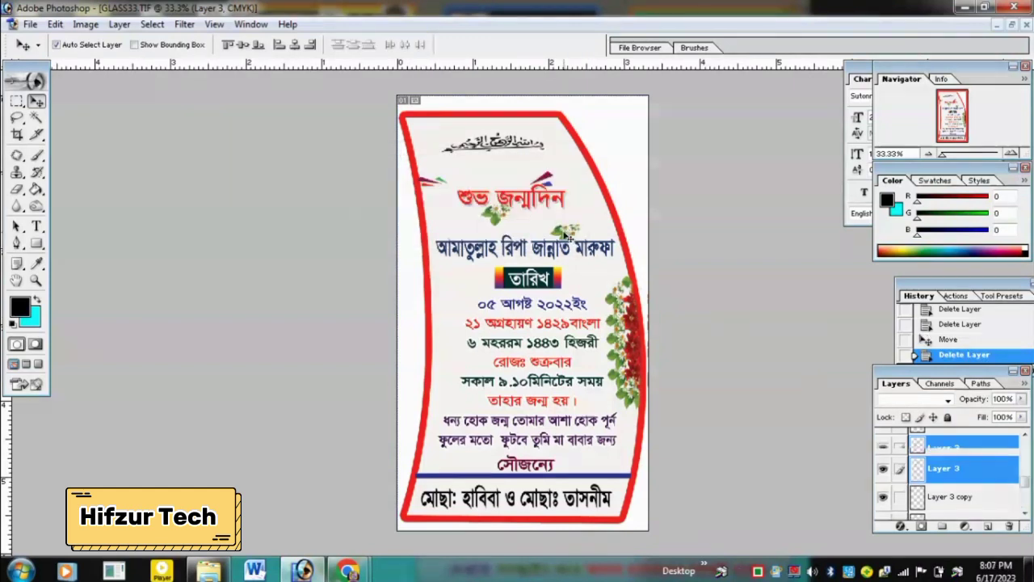
pyautogui.click(1009, 526)
pyautogui.press('Return')
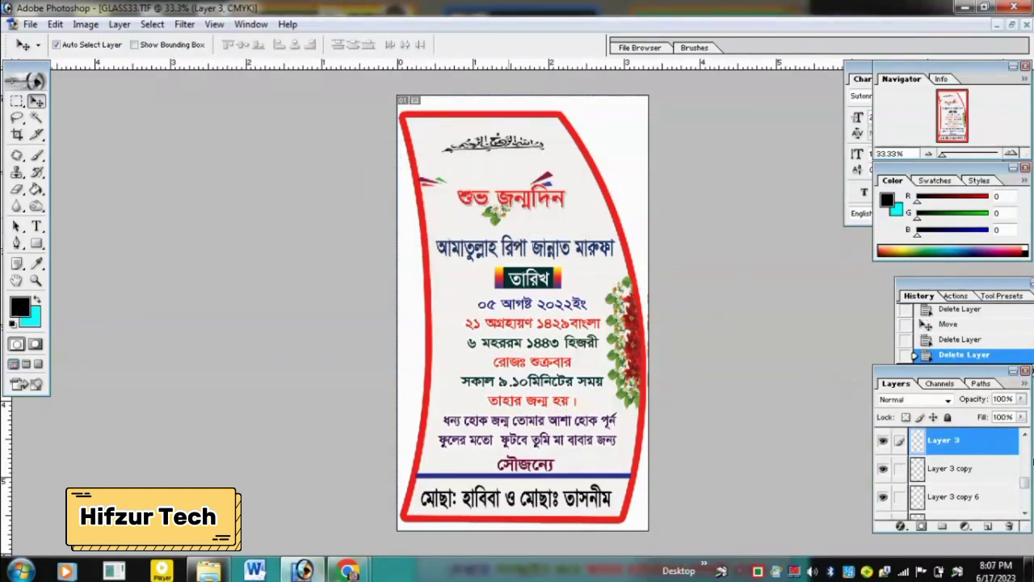
pyautogui.click(1009, 526)
pyautogui.click(465, 224)
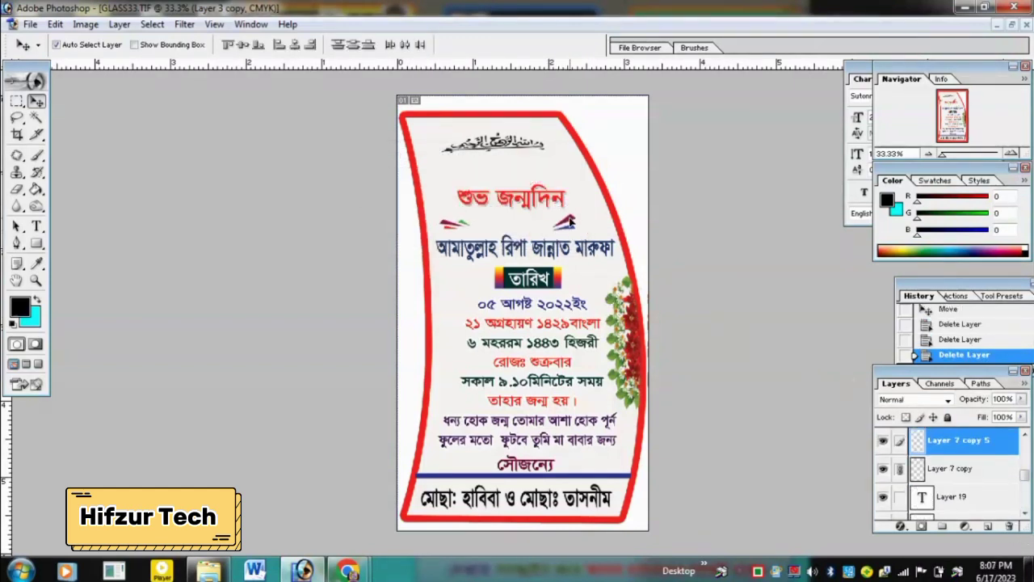
# Step: Move the arrow ornaments up beside the top calligraphy and scale the calligraphy narrower
pyautogui.moveTo(575, 222); pyautogui.dragTo(563, 159)
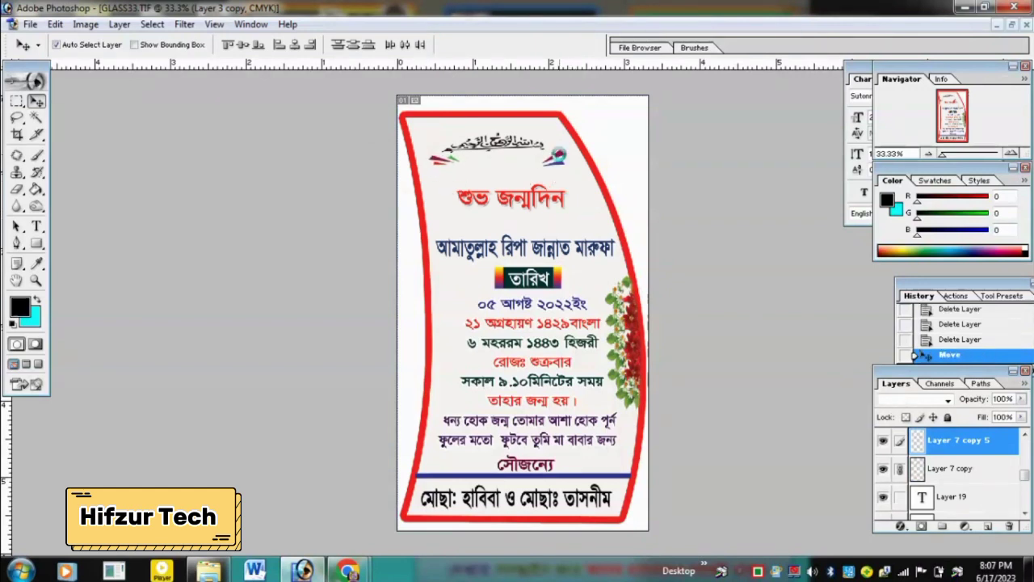
pyautogui.hotkey('ctrl', '+')
pyautogui.hotkey('ctrl', '+')
pyautogui.click(477, 168)
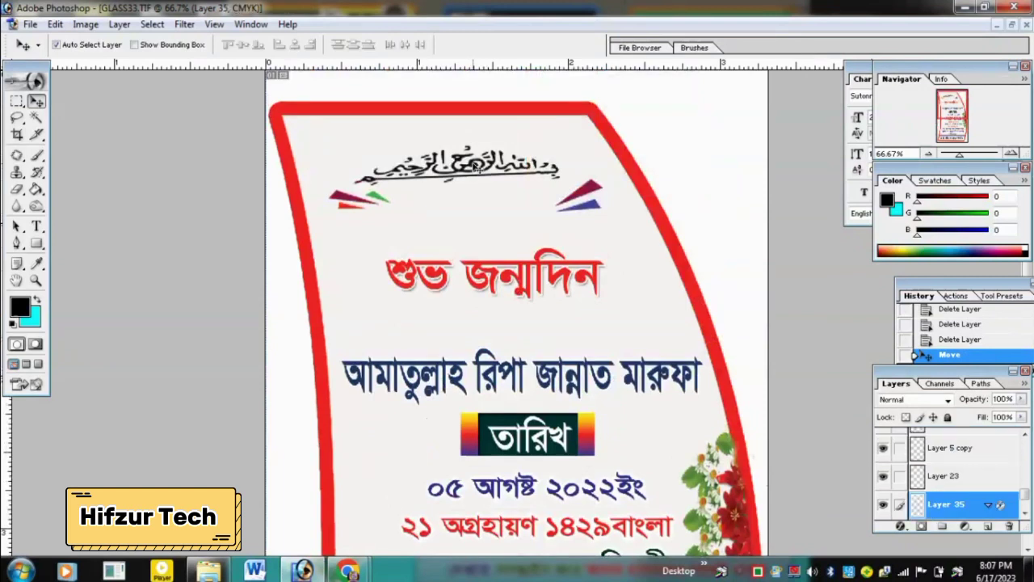
pyautogui.hotkey('ctrl', 't')
pyautogui.moveTo(353, 165); pyautogui.dragTo(386, 164)
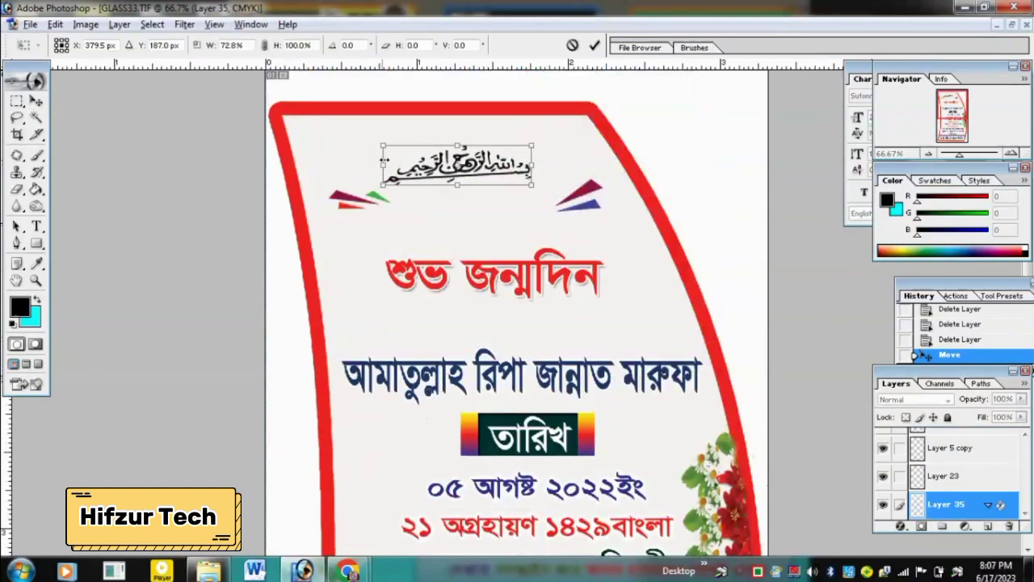
pyautogui.press('Return')
pyautogui.moveTo(590, 189)
pyautogui.mouseDown()
pyautogui.moveTo(584, 172)
pyautogui.moveTo(569, 184)
pyautogui.moveTo(568, 176)
pyautogui.mouseUp()
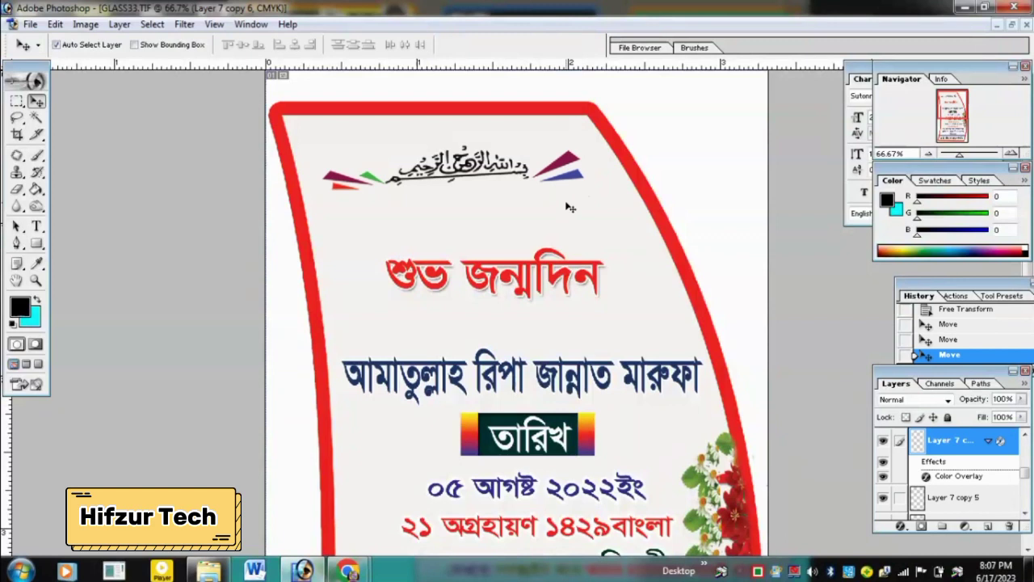
pyautogui.hotkey('ctrl', '-')
# Step: Move the name line above the শুভ জন্মদিন heading and squeeze it narrower
pyautogui.moveTo(607, 305); pyautogui.dragTo(587, 221)
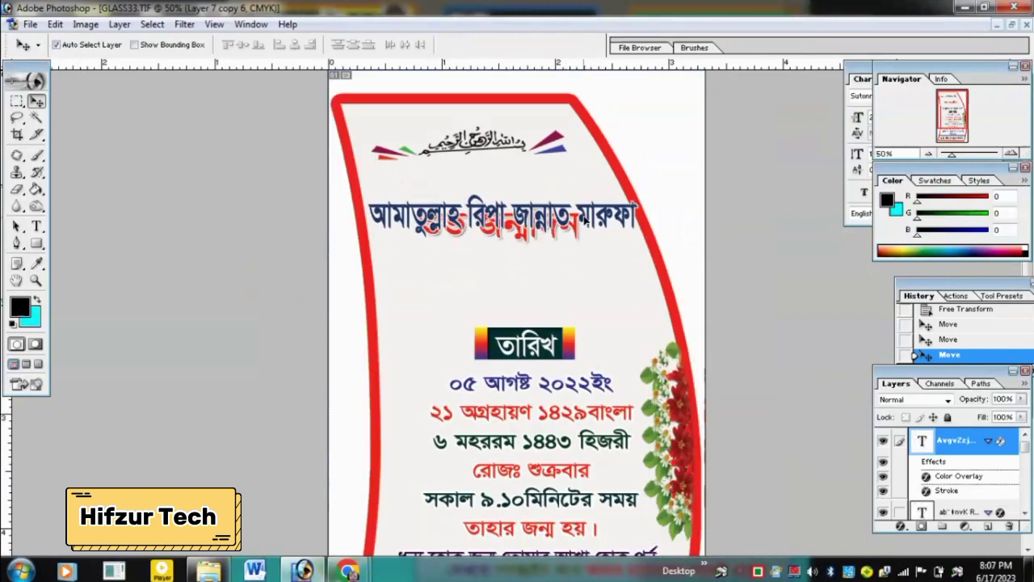
pyautogui.moveTo(521, 243); pyautogui.dragTo(521, 297)
pyautogui.click(563, 214)
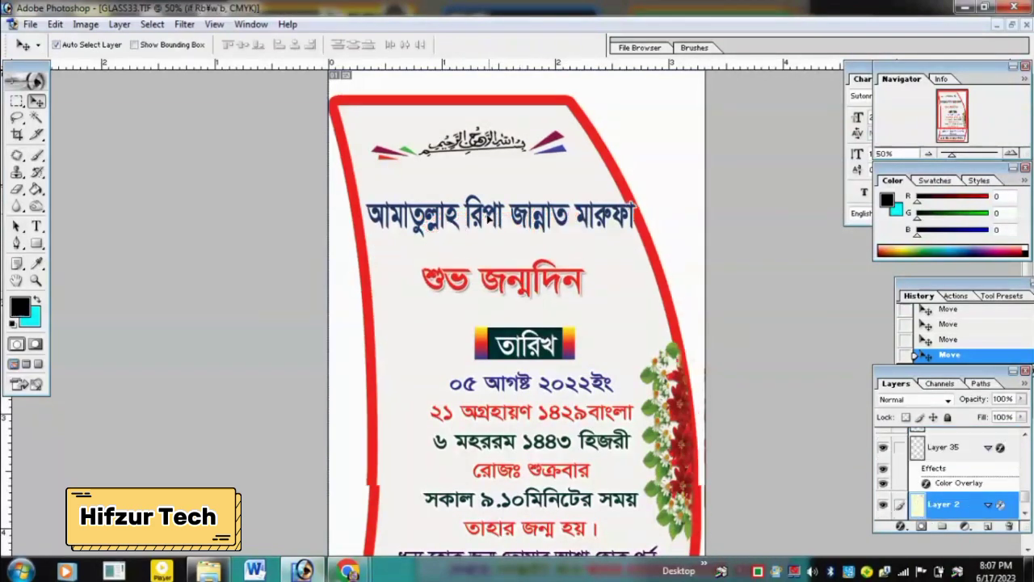
pyautogui.hotkey('ctrl', 'z')
pyautogui.hotkey('ctrl', 't')
pyautogui.moveTo(635, 214); pyautogui.dragTo(616, 211)
pyautogui.press('Return')
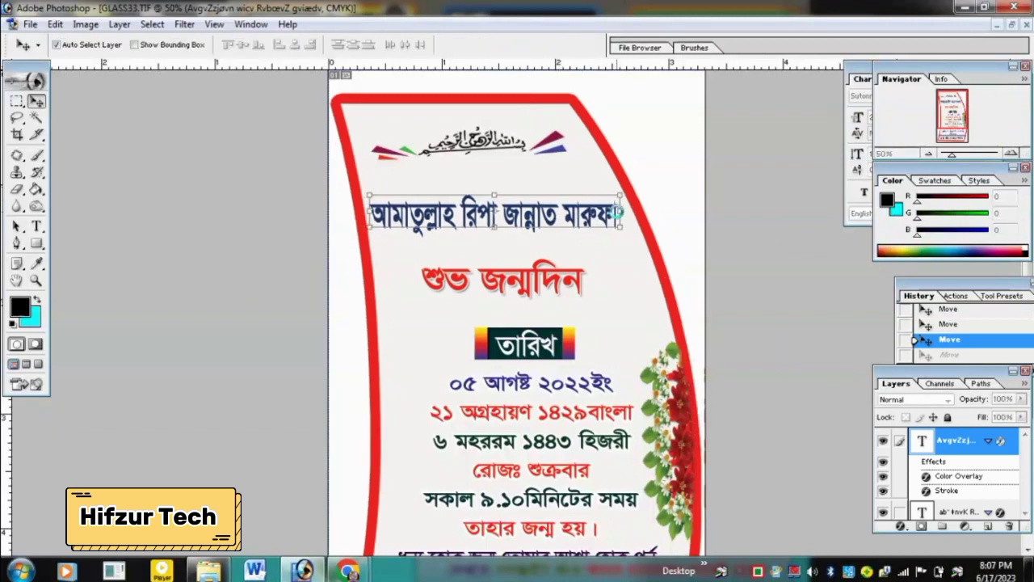
# Step: Open BRITHDAY1 2.TIF beside GLASS33, dismiss the missing-fonts alert, and zoom both cards out
pyautogui.click(1010, 25)
pyautogui.doubleClick(698, 311)
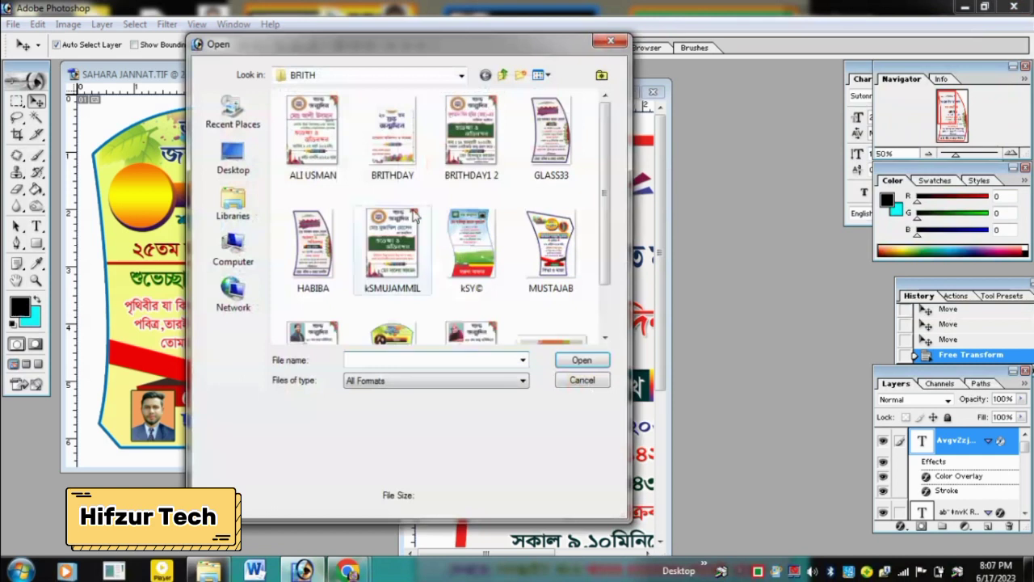
pyautogui.doubleClick(471, 130)
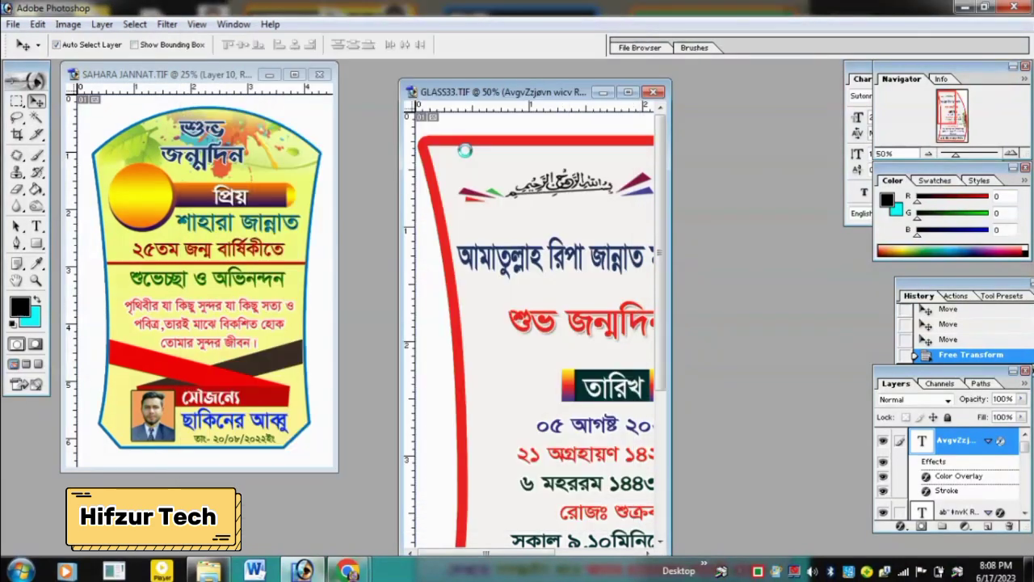
pyautogui.click(519, 230)
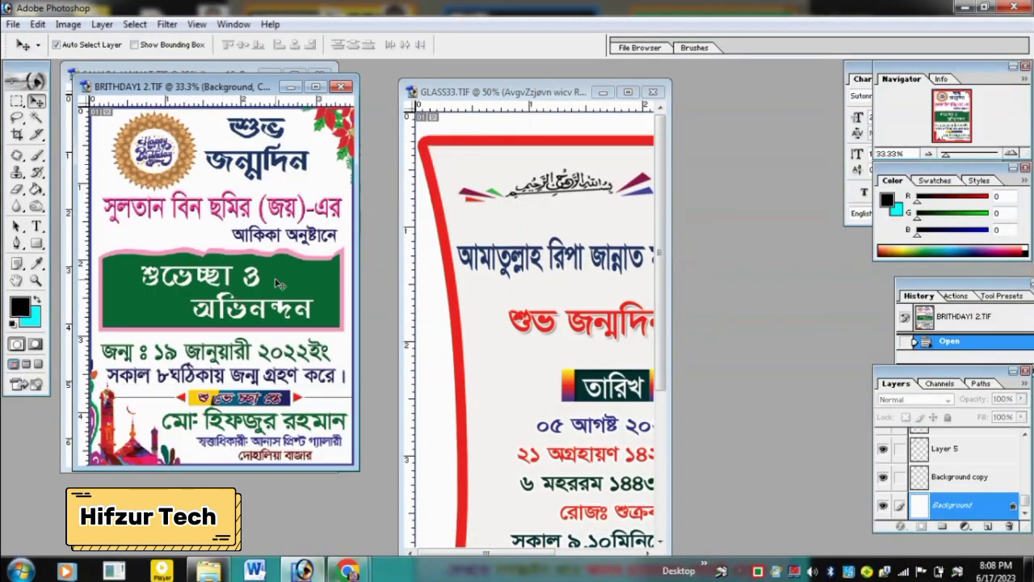
pyautogui.hotkey('ctrl', '0')
pyautogui.click(593, 353)
pyautogui.hotkey('ctrl', '-')
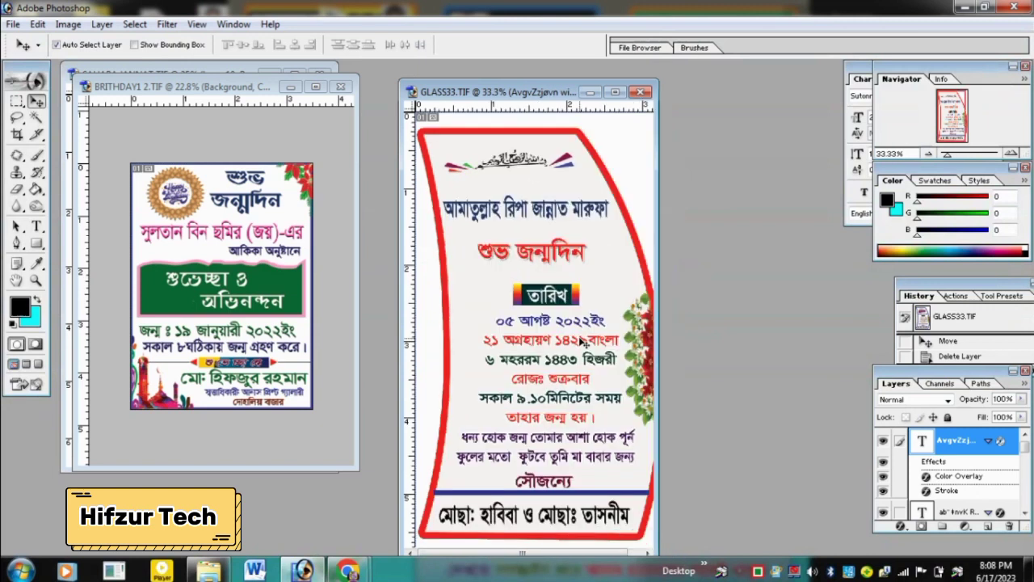
pyautogui.click(247, 302)
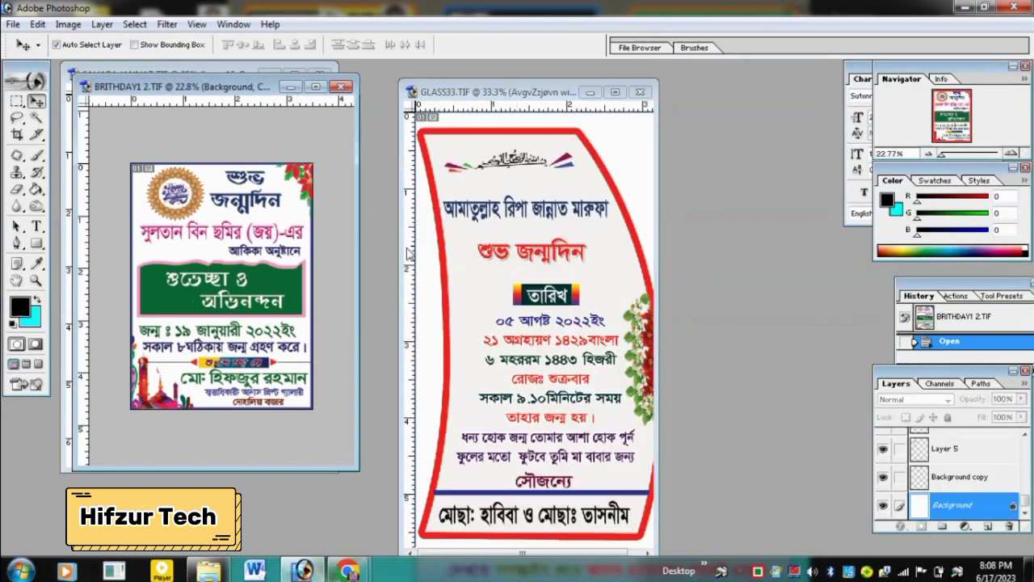
# Step: In the Open dialog, browse to the BIBAH folder's designs and select a design file
pyautogui.doubleClick(770, 222)
pyautogui.click(379, 74)
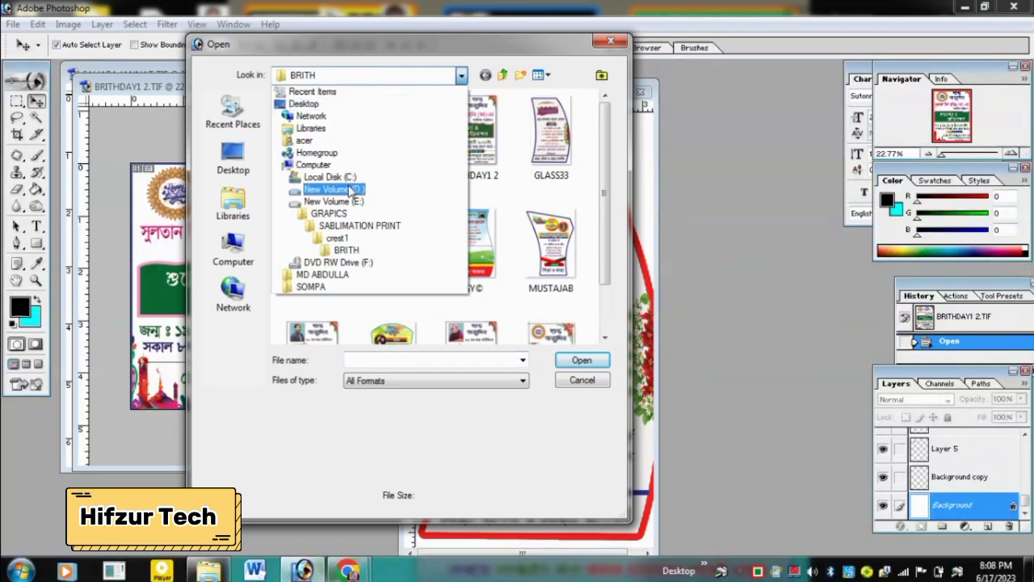
pyautogui.click(367, 226)
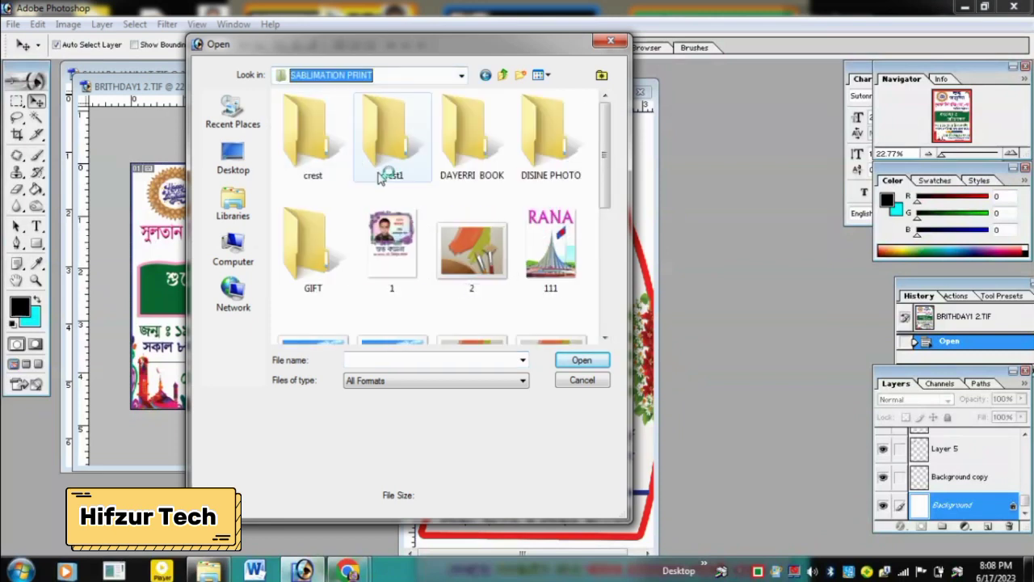
pyautogui.doubleClick(379, 178)
pyautogui.click(393, 139)
pyautogui.click(472, 139)
pyautogui.press('Right')
pyautogui.press('Down')
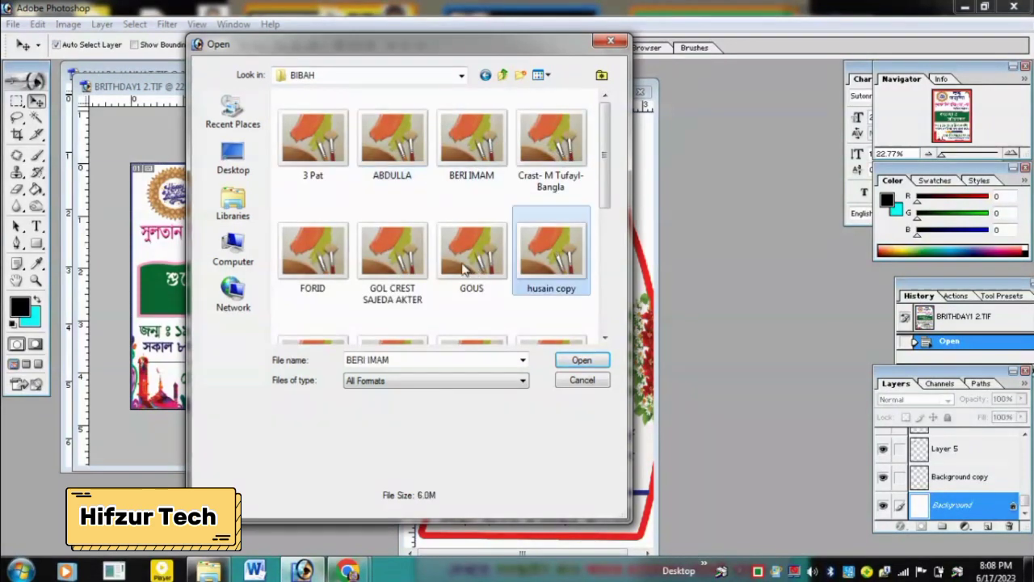